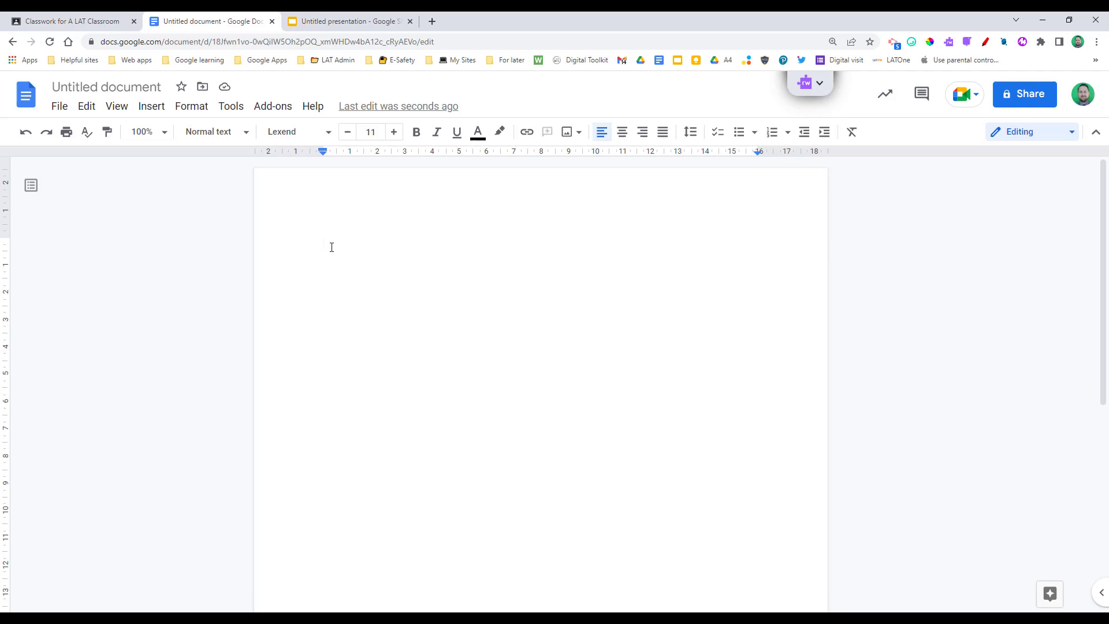
# Type 'Whiteboard' on the page and set the word to 96-point size.
pyautogui.write('Whiteboard')
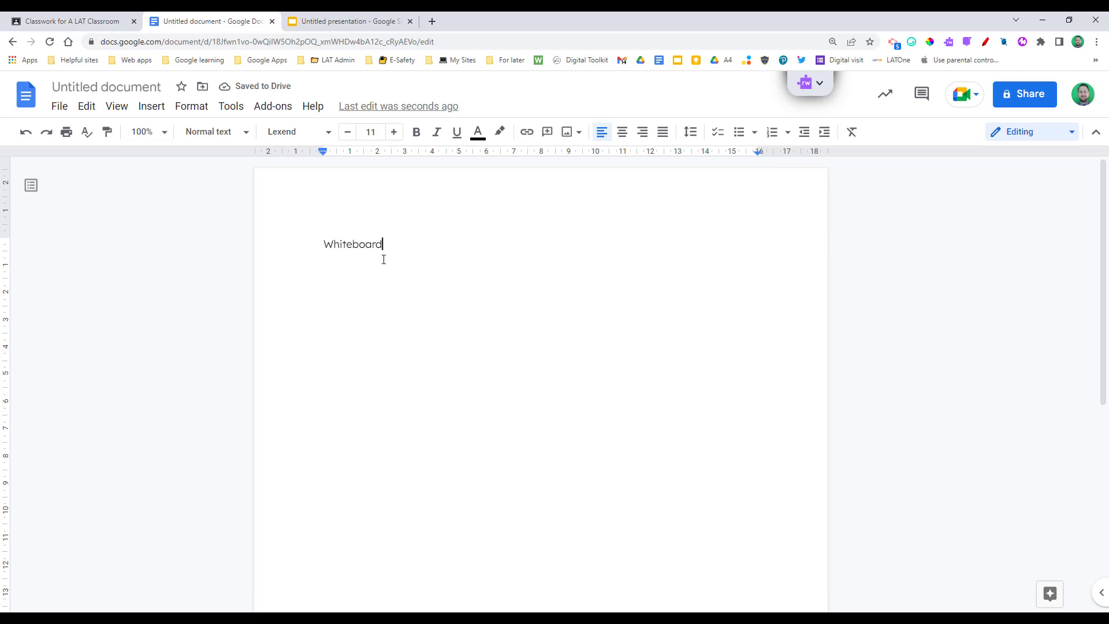
pyautogui.doubleClick(350, 245)
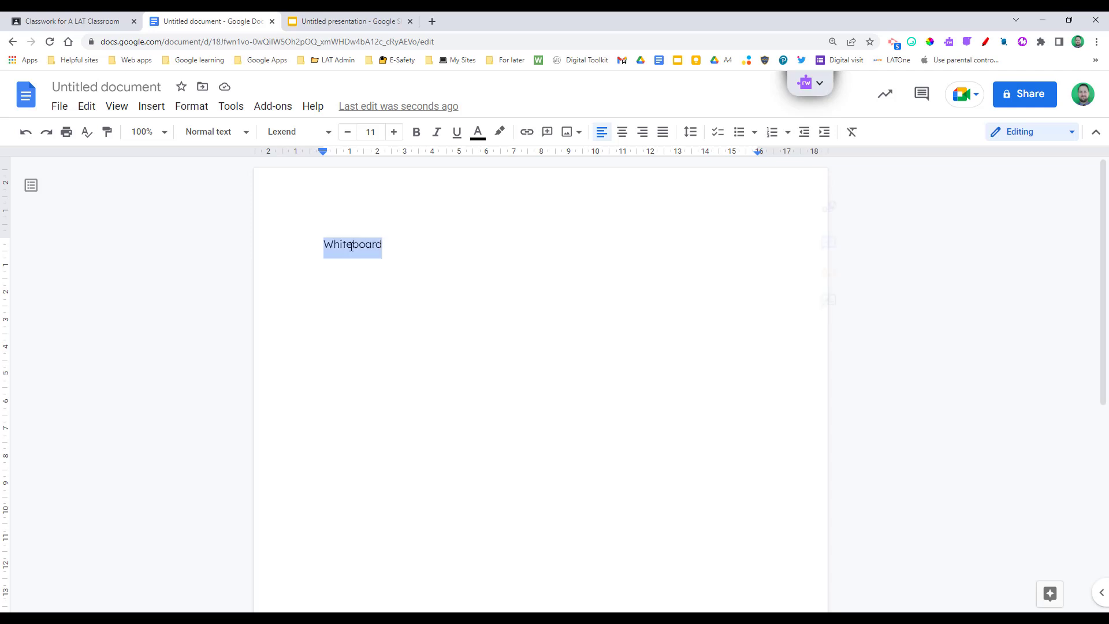
pyautogui.click(394, 132)
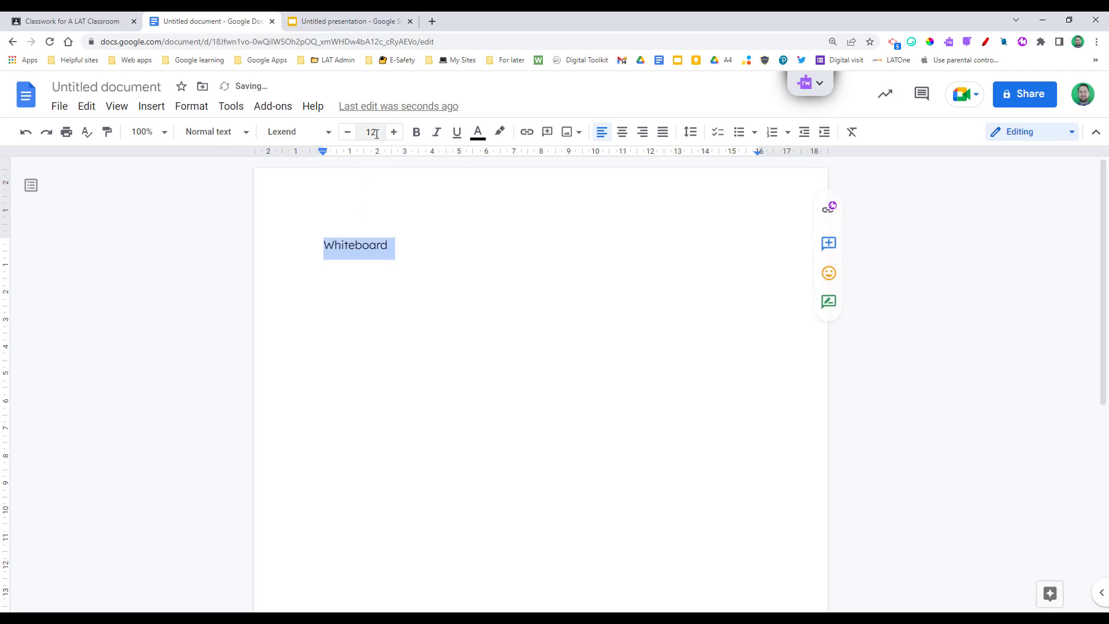
pyautogui.click(371, 132)
pyautogui.click(366, 459)
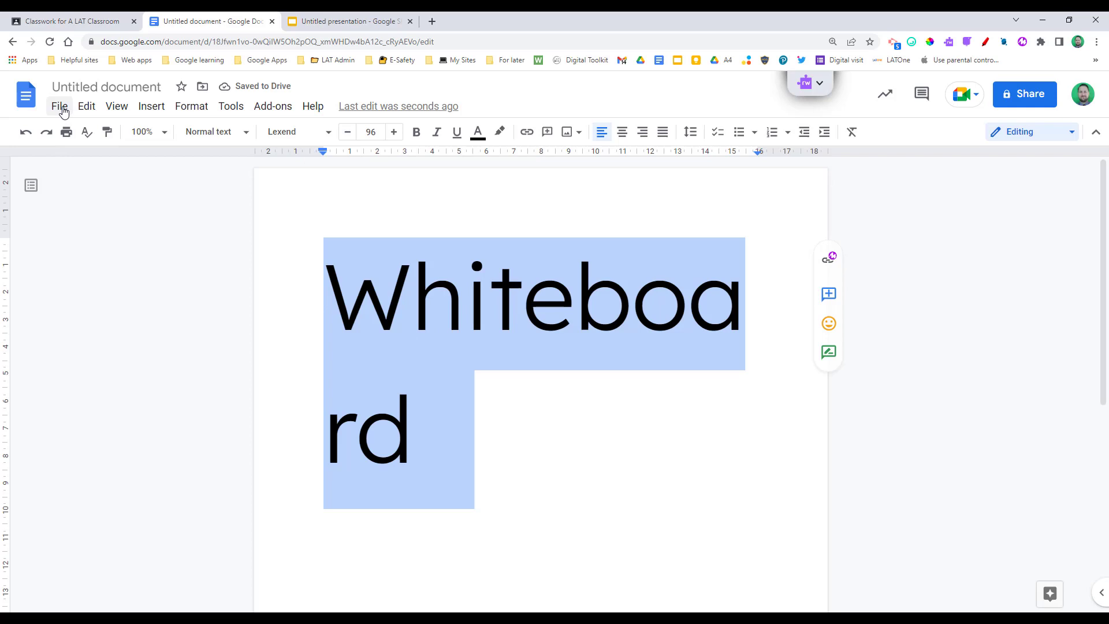
# Set the document to Pageless in Page setup and centre-align the Whiteboard heading.
pyautogui.click(64, 110)
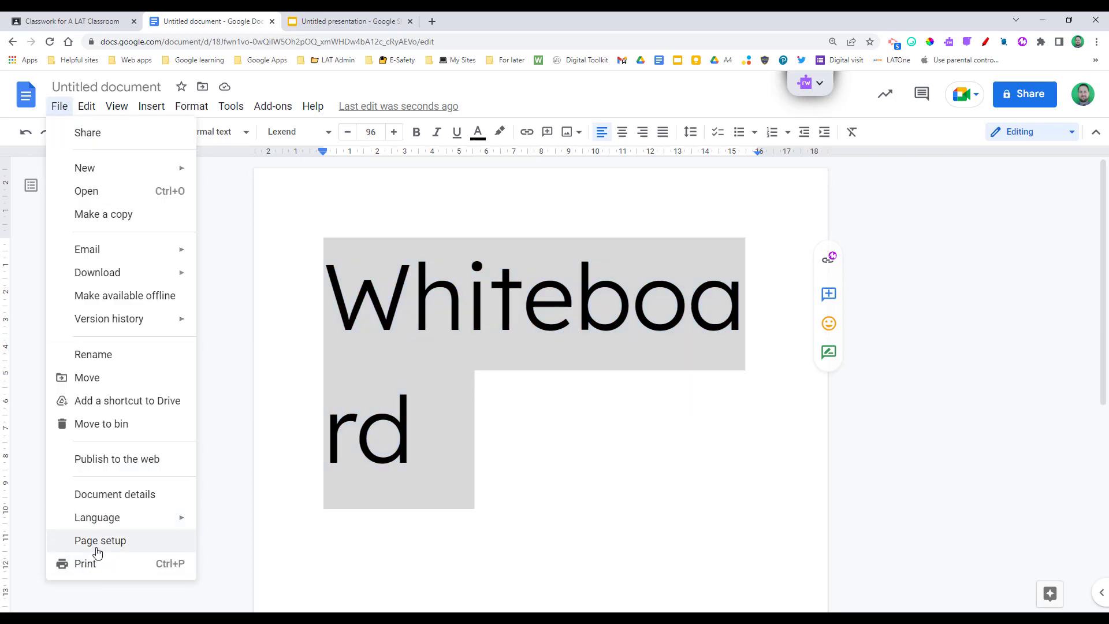
pyautogui.click(97, 552)
pyautogui.click(634, 218)
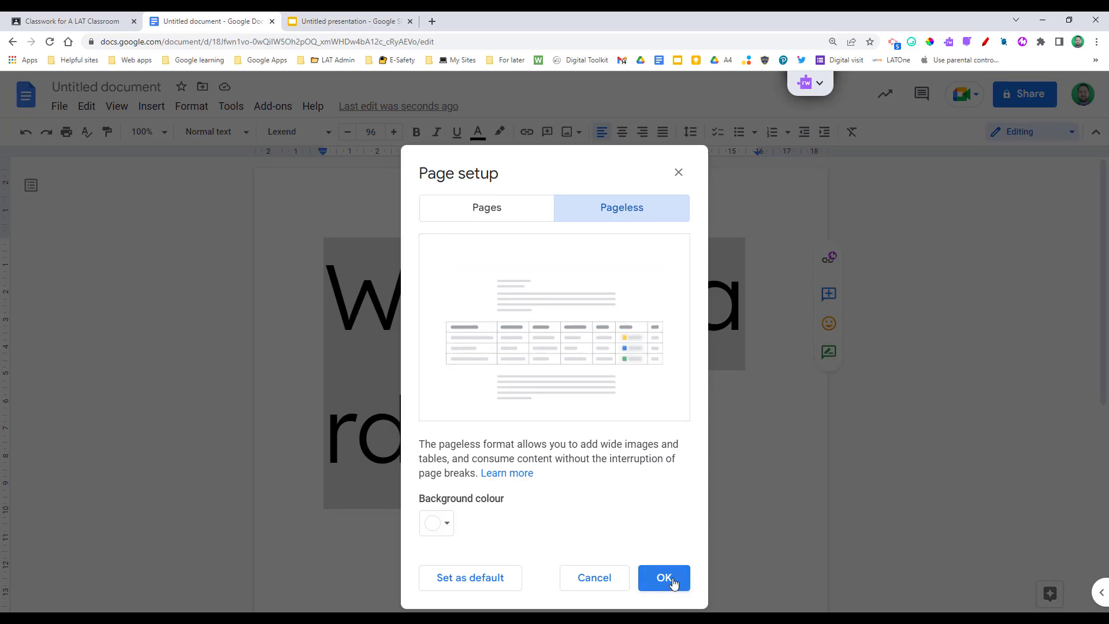
pyautogui.click(665, 578)
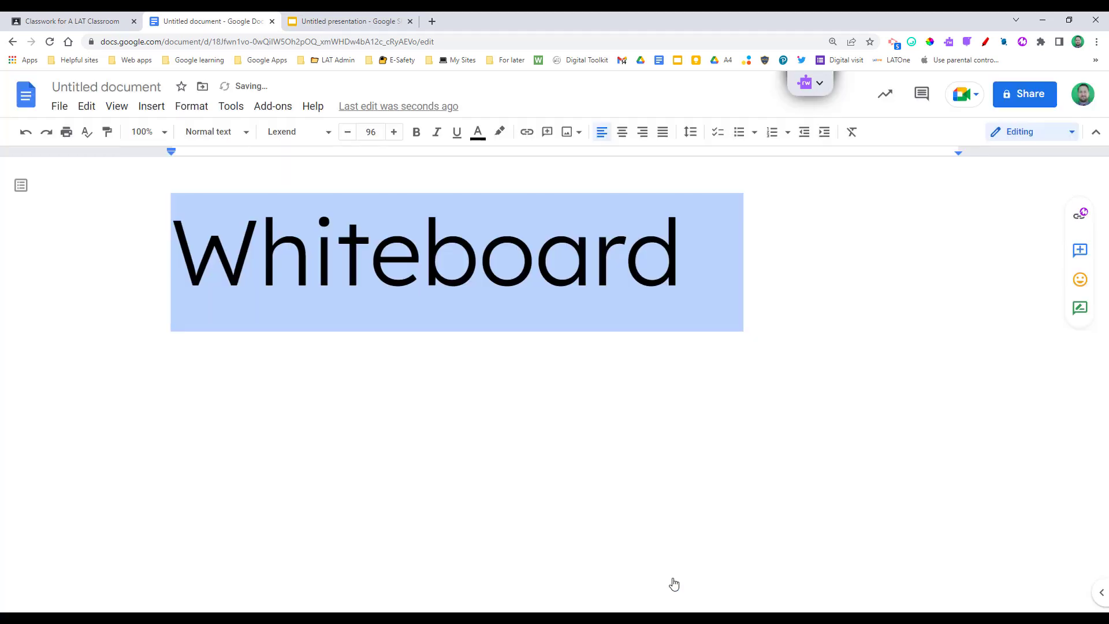
pyautogui.click(622, 133)
pyautogui.click(524, 227)
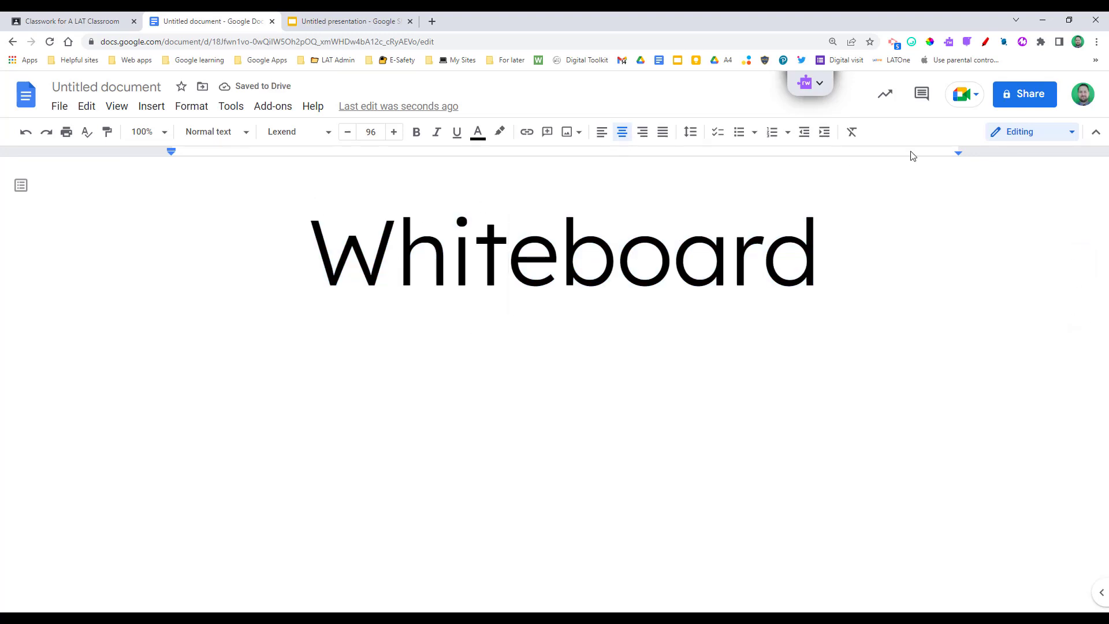
# Hide the menu bar and enlarge the Whiteboard heading to 130 point.
pyautogui.click(1097, 134)
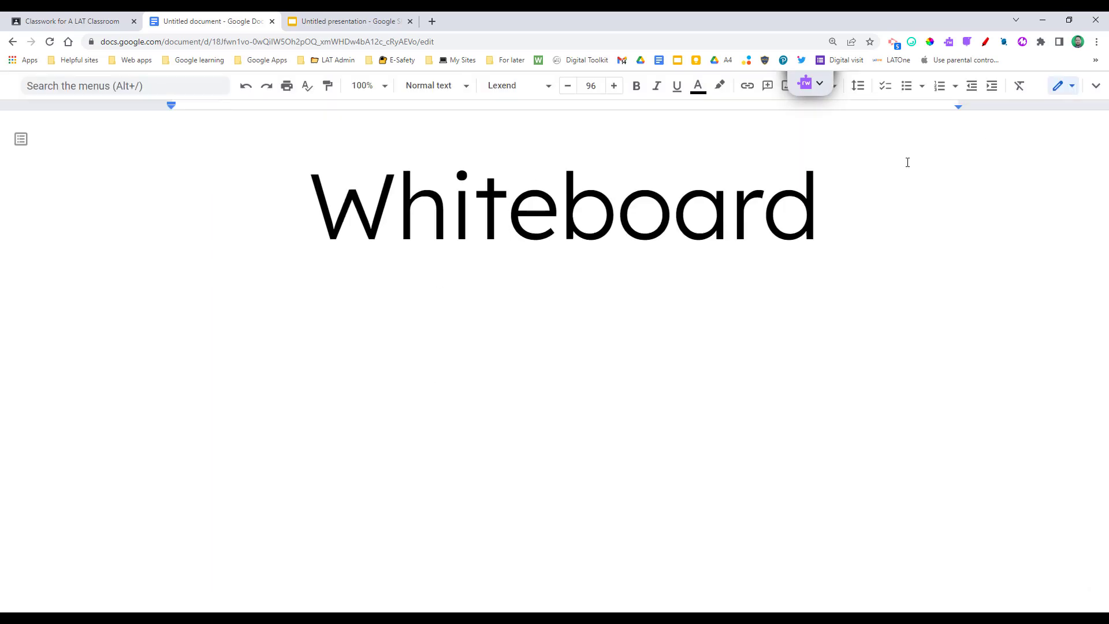
pyautogui.doubleClick(525, 226)
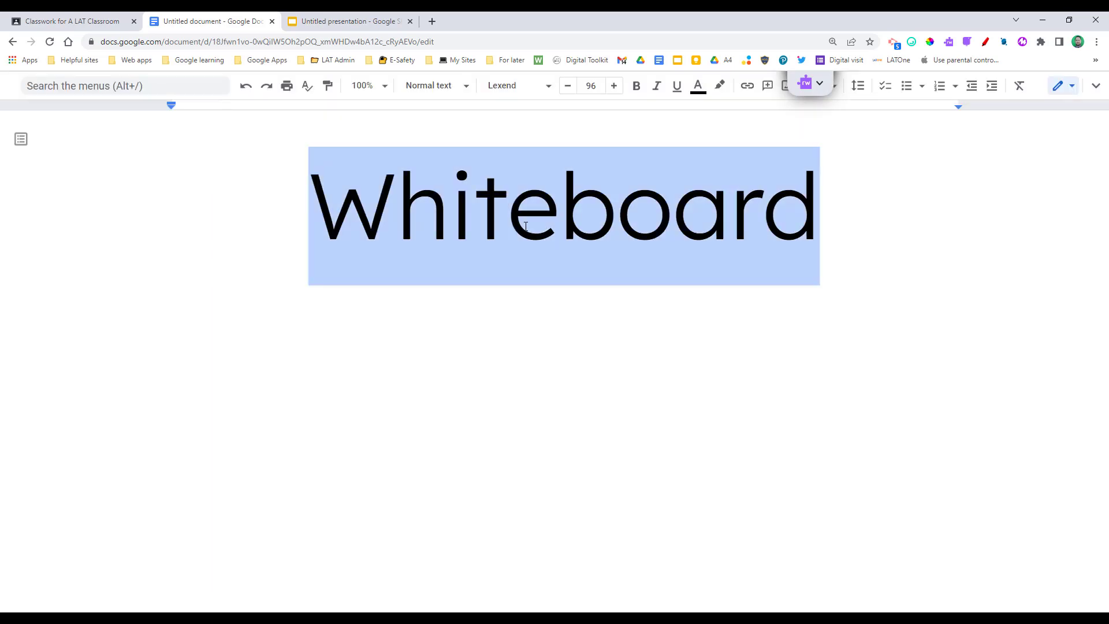
pyautogui.click(614, 85)
pyautogui.click(615, 85)
pyautogui.click(614, 86)
pyautogui.click(590, 86)
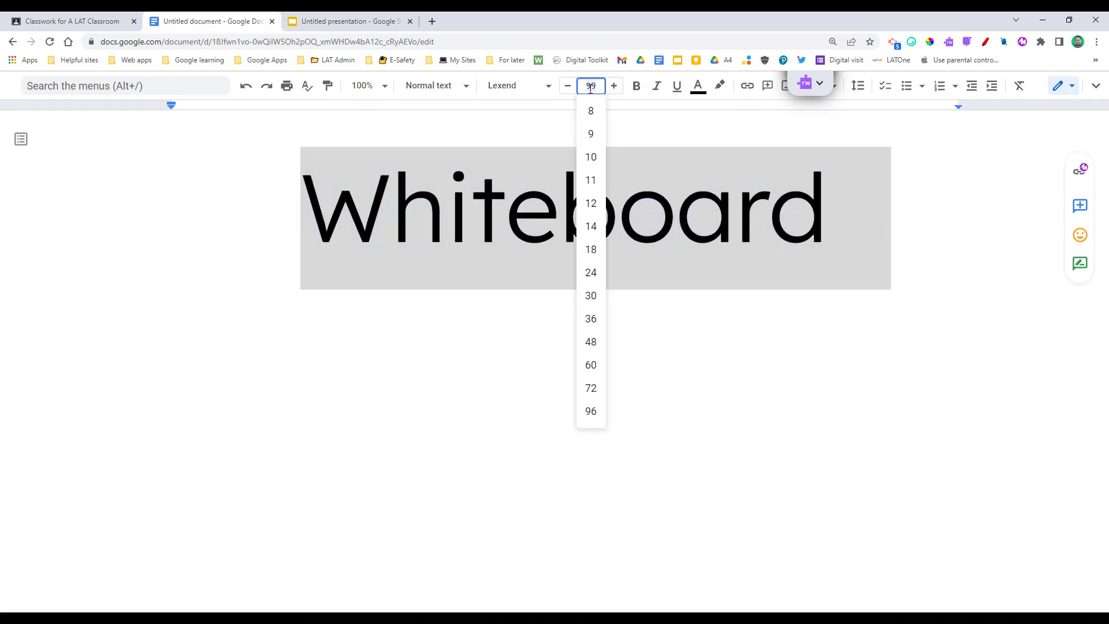
pyautogui.write('130')
pyautogui.press('Return')
pyautogui.click(488, 248)
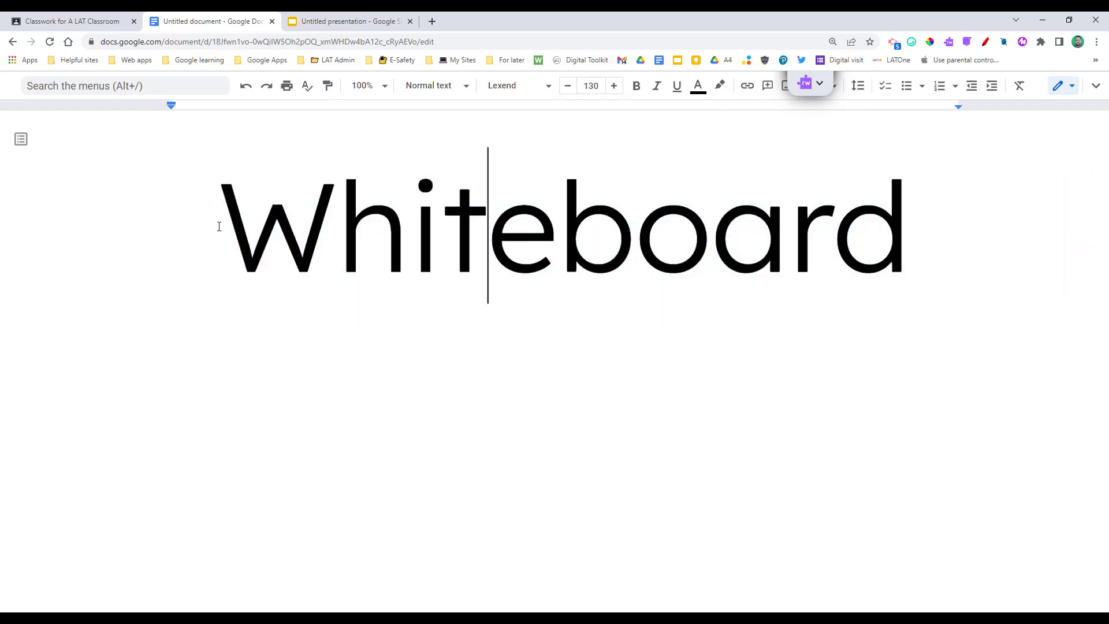
# Try the Bangers font on Whiteboard, then undo it to keep Lexend.
pyautogui.moveTo(219, 231); pyautogui.dragTo(815, 211)
pyautogui.click(548, 85)
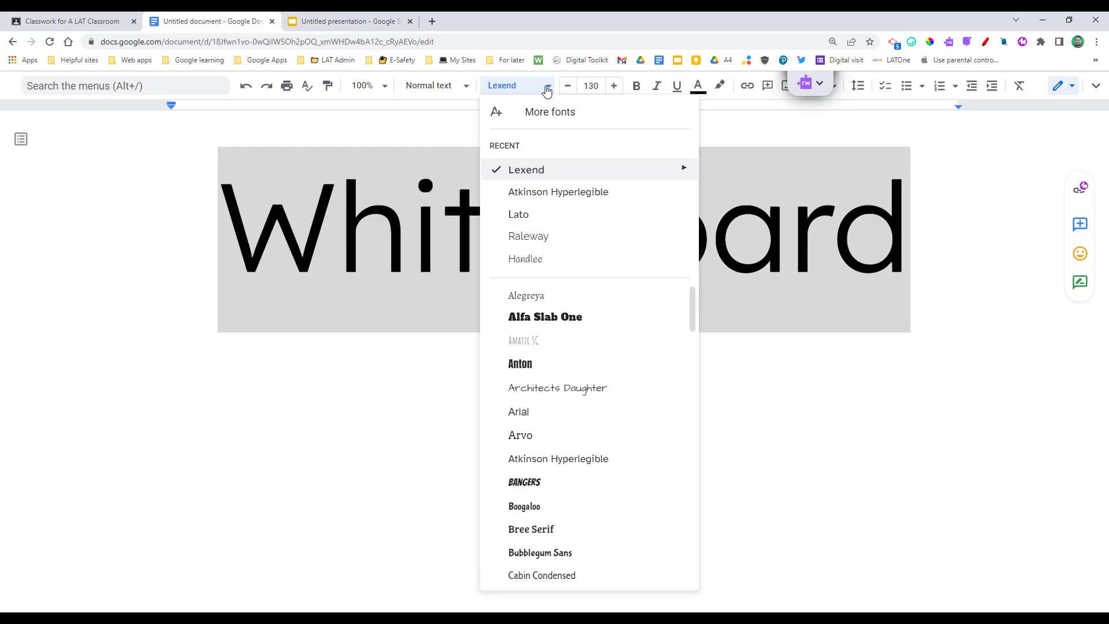
pyautogui.click(543, 485)
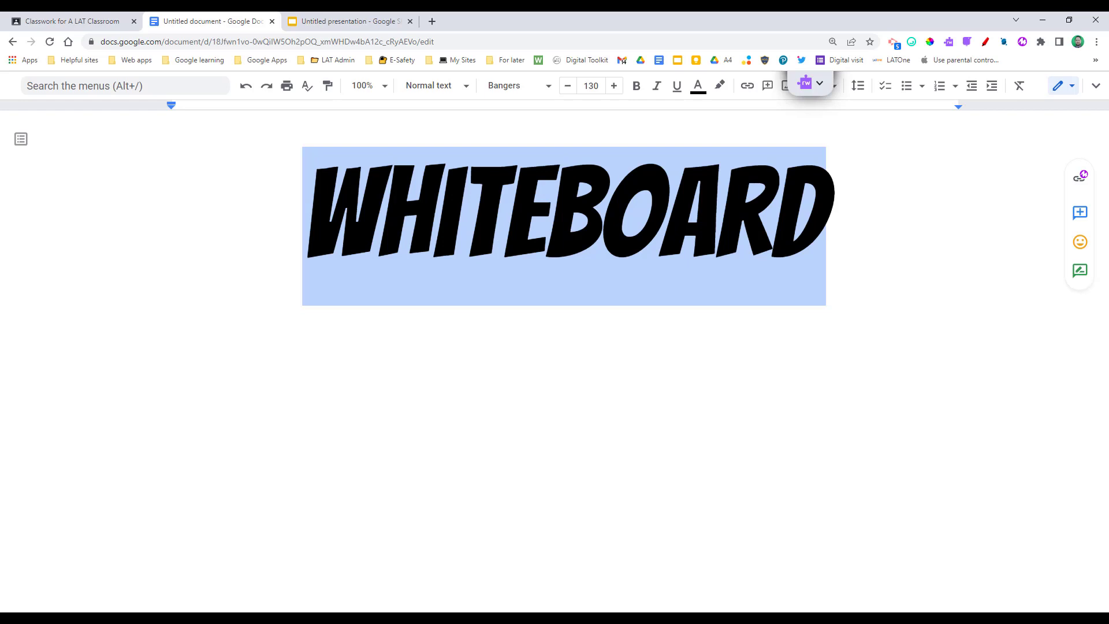
pyautogui.hotkey('ctrl', 'z')
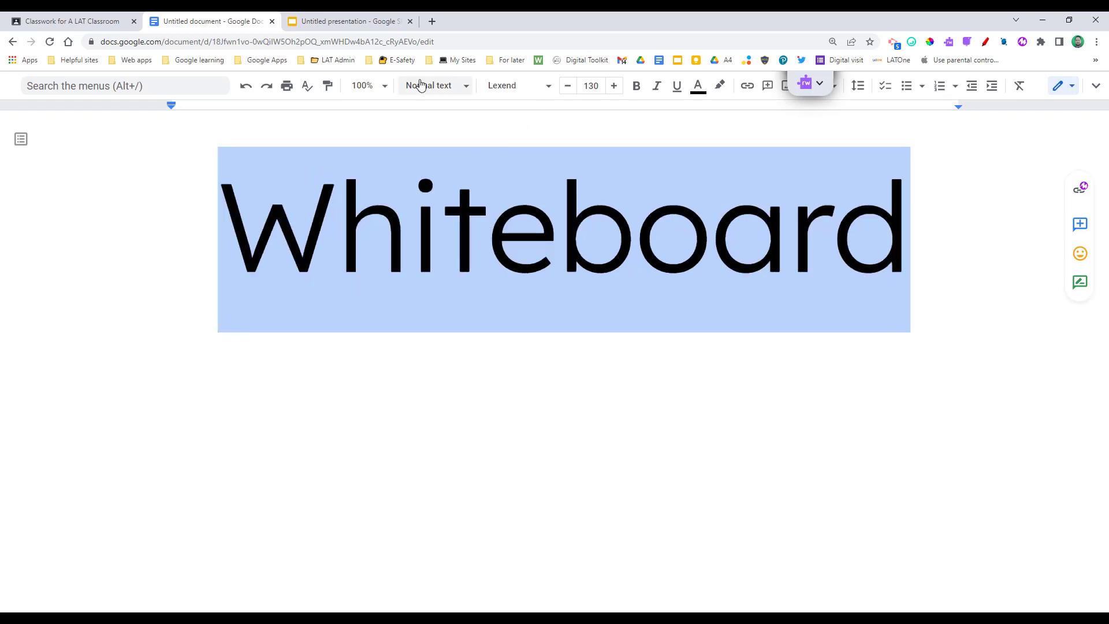
# In the untitled presentation, close the Themes panel and collapse speaker notes and slide thumbnails.
pyautogui.click(362, 23)
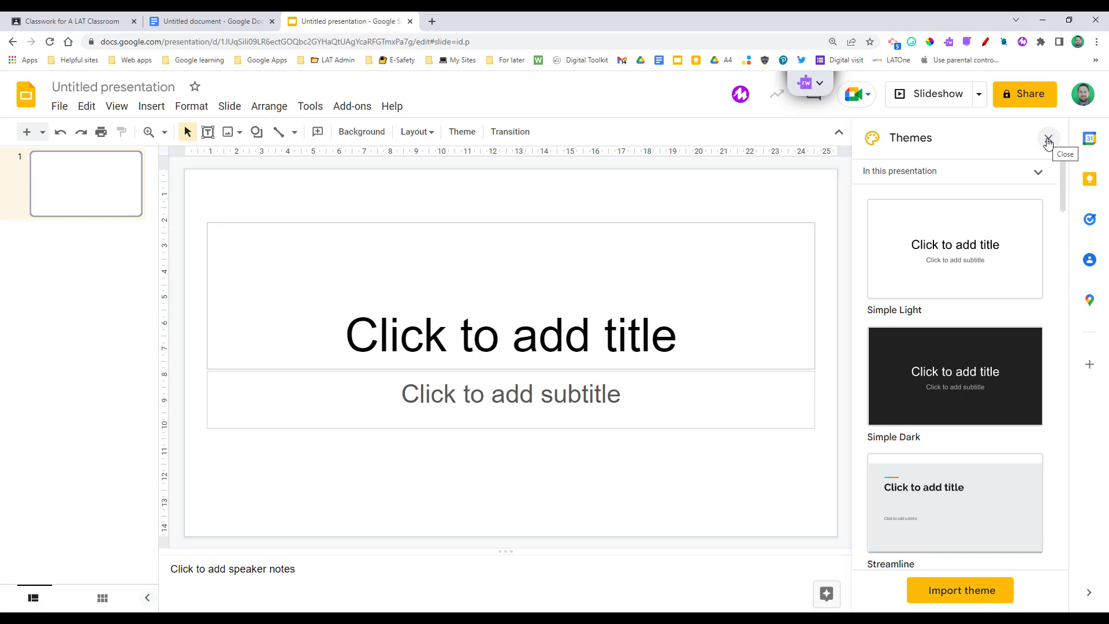
pyautogui.click(1049, 141)
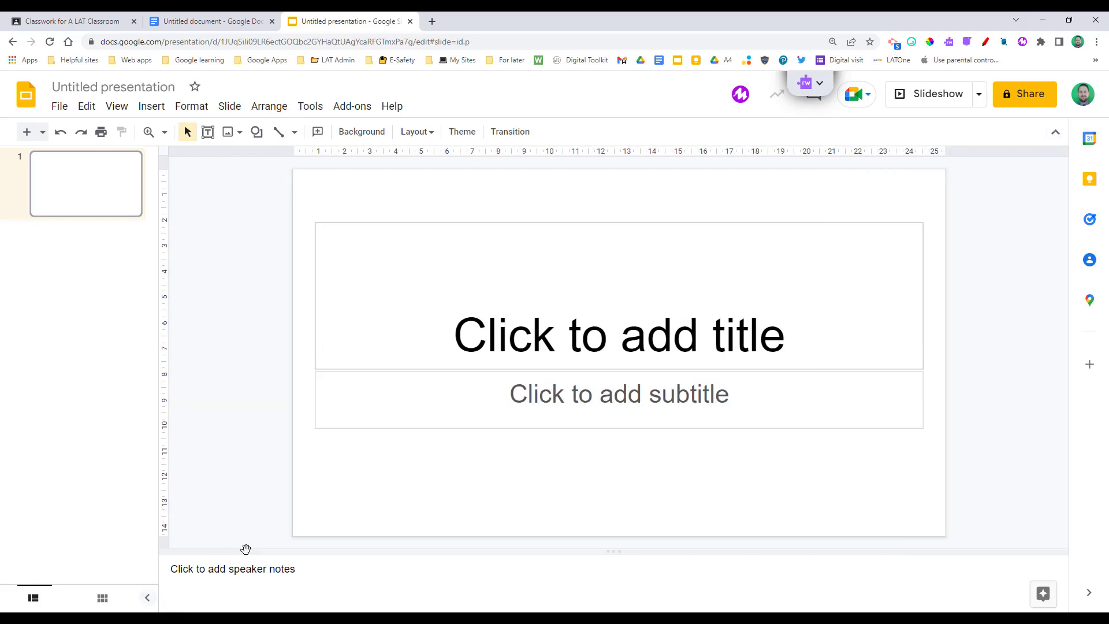
pyautogui.moveTo(247, 553); pyautogui.dragTo(231, 602)
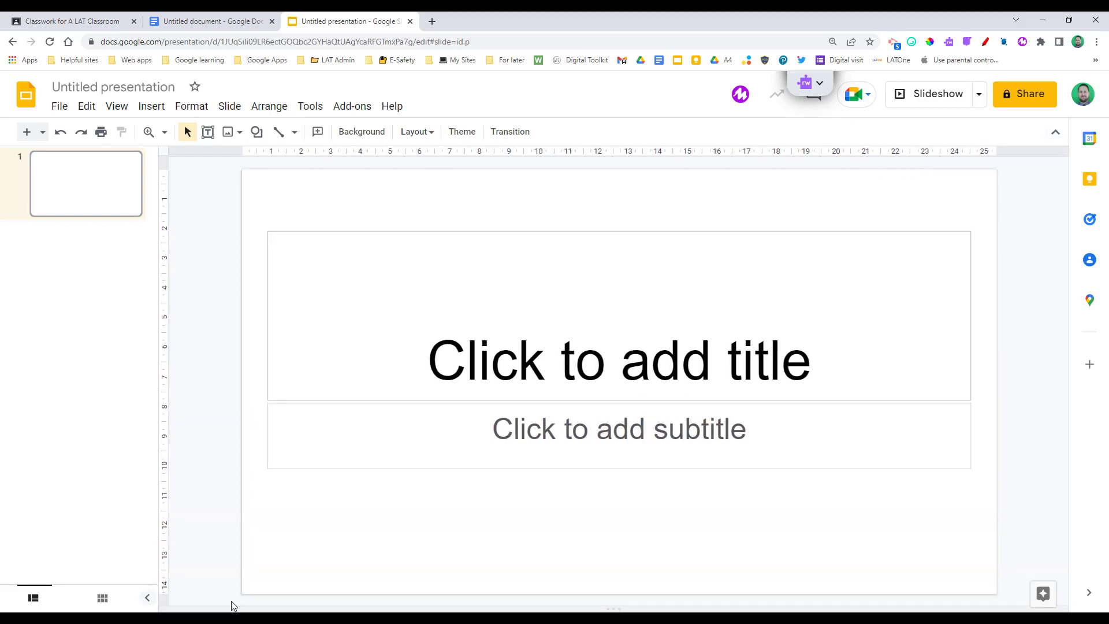
pyautogui.click(147, 598)
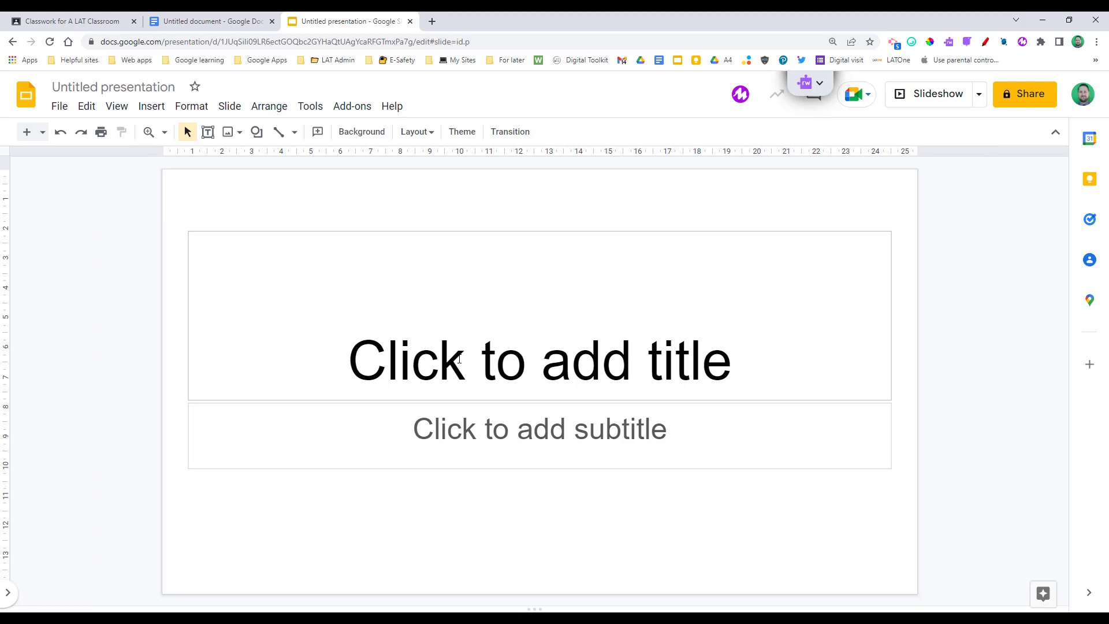
pyautogui.click(459, 359)
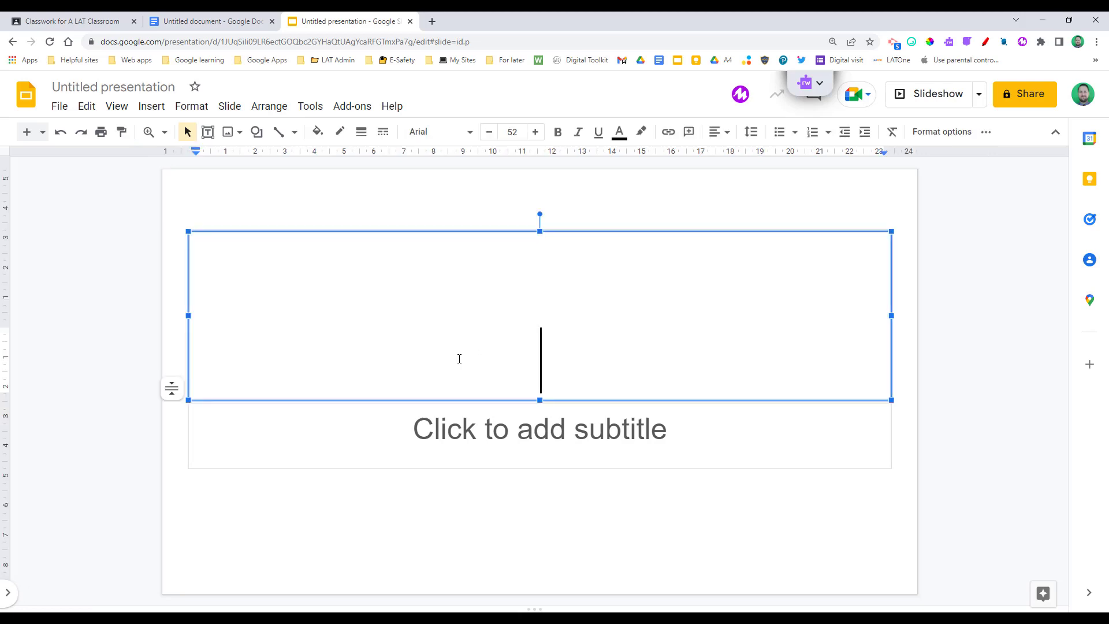
pyautogui.click(414, 184)
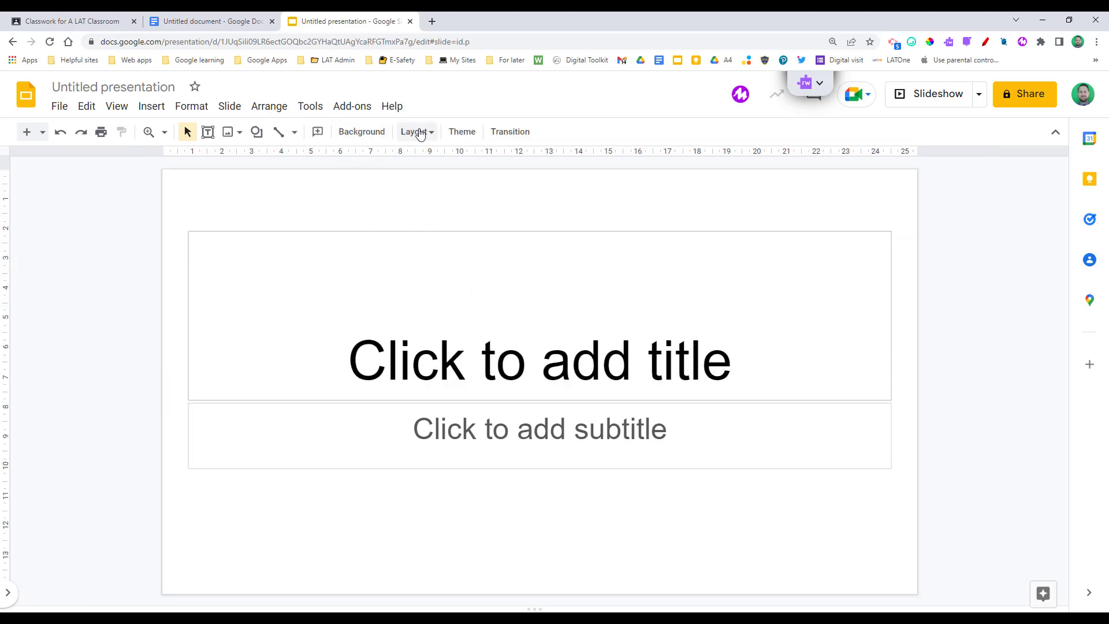
# Apply the Section header layout and title the slide 'Whiteboard'.
pyautogui.click(417, 132)
pyautogui.click(551, 203)
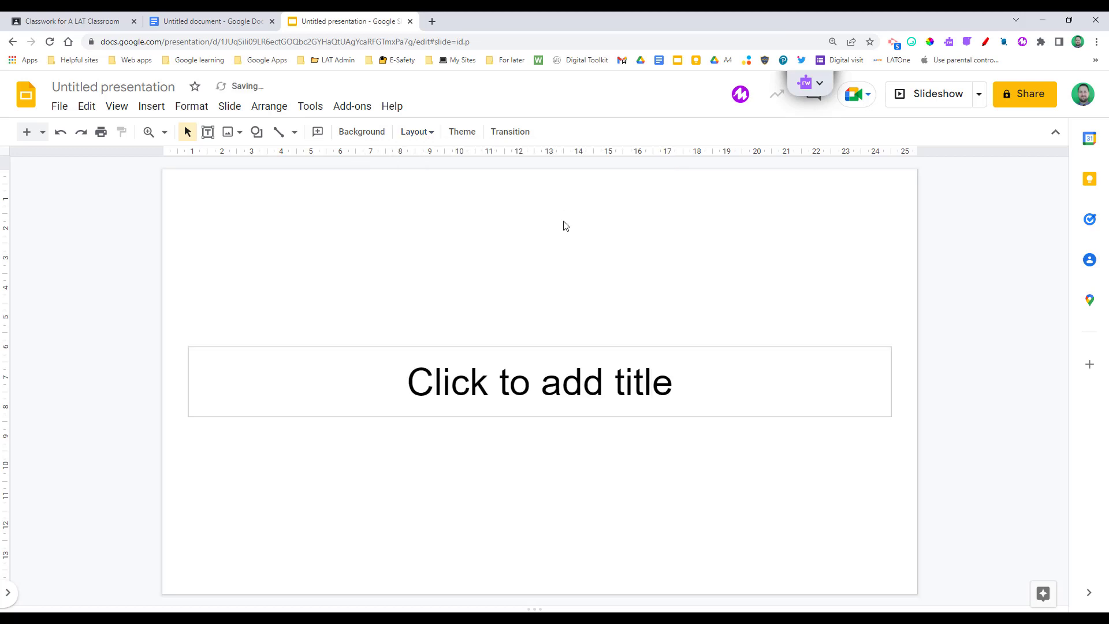
pyautogui.click(529, 381)
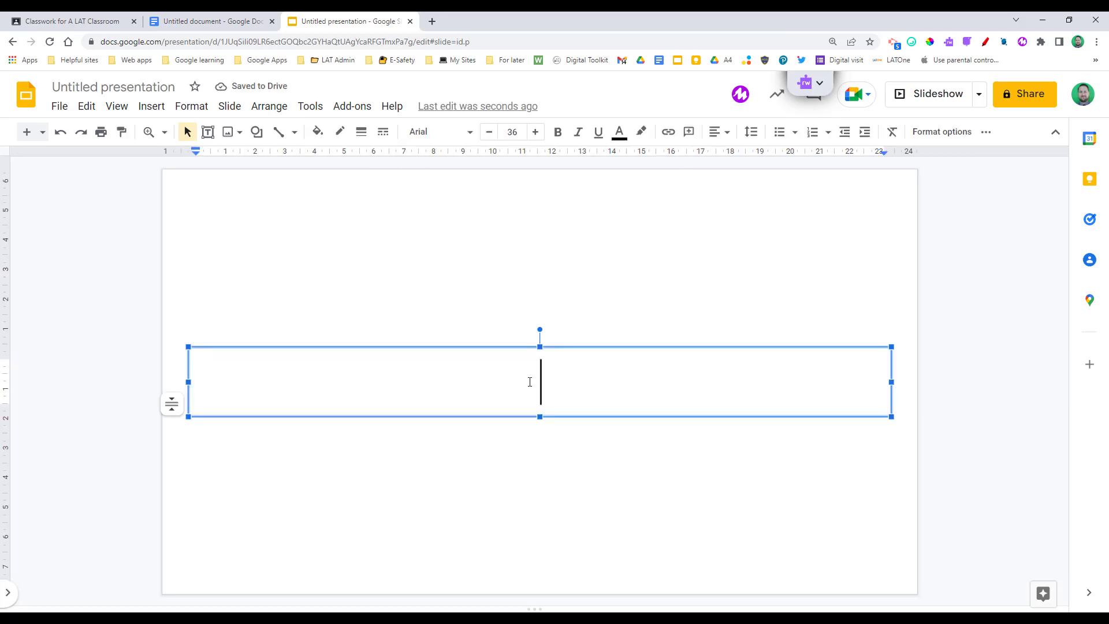
pyautogui.write('Whiteboard')
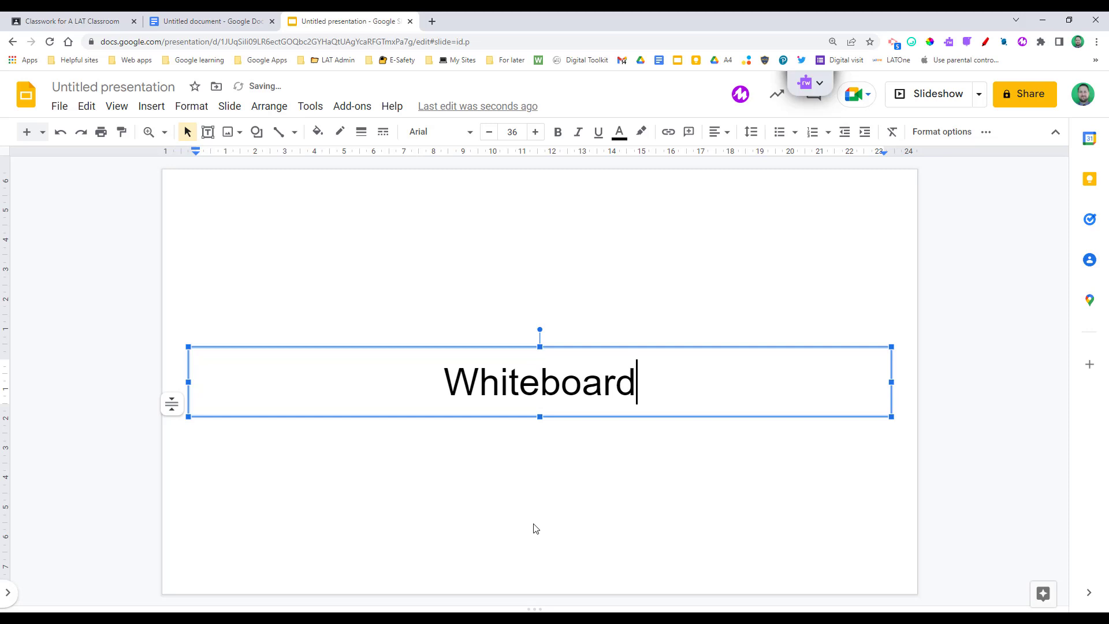
pyautogui.click(537, 531)
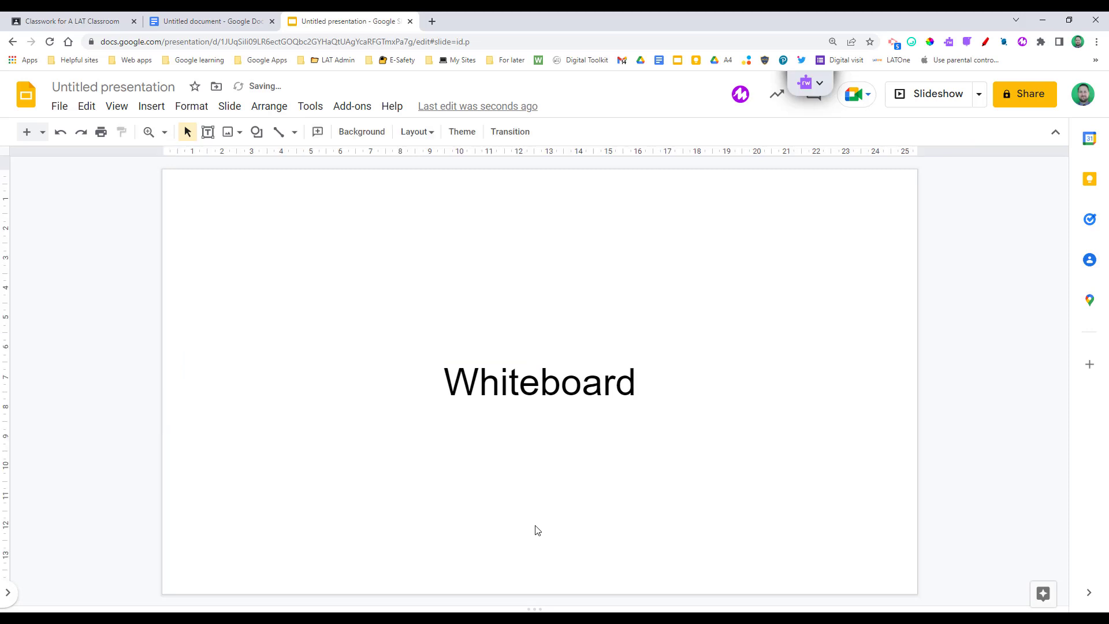
# In the theme editor, change the Section header title style from 36 to 50 point.
pyautogui.click(522, 355)
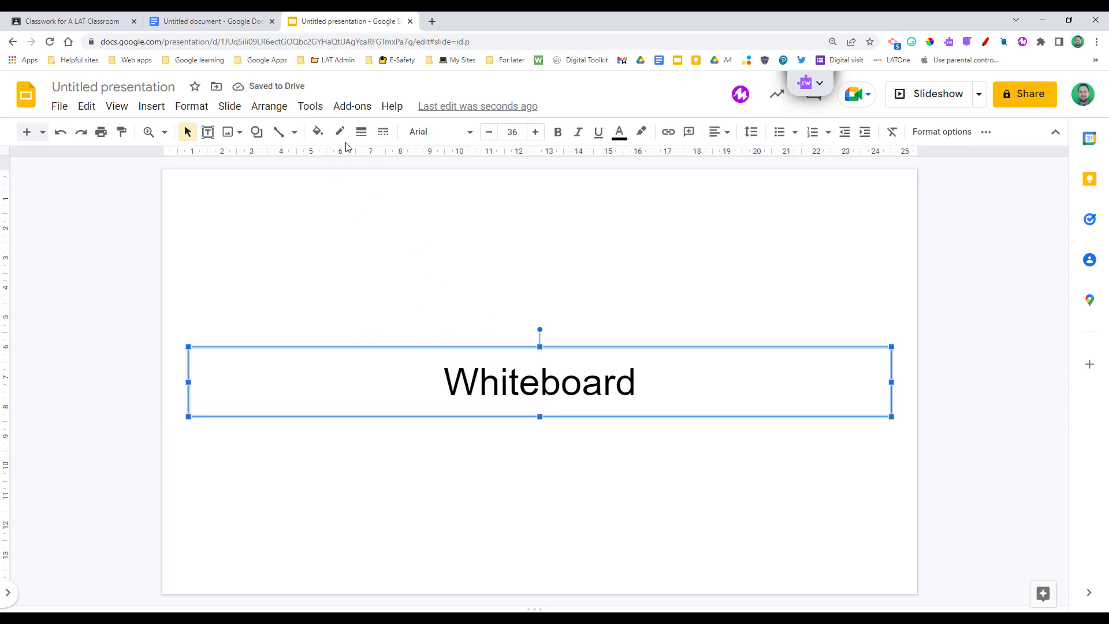
pyautogui.click(229, 106)
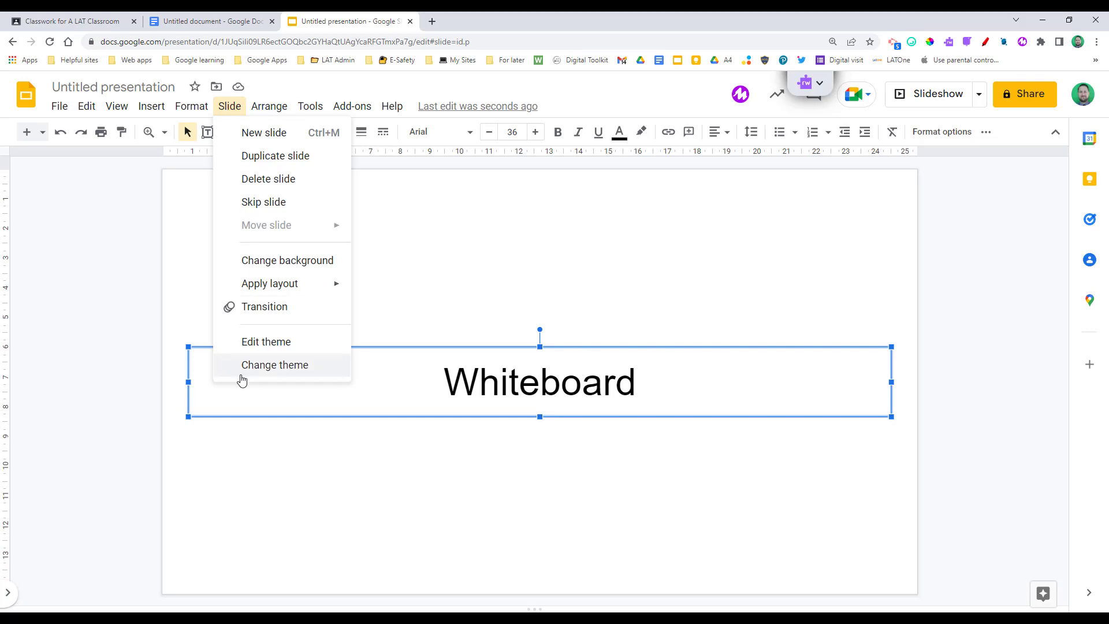
pyautogui.click(271, 351)
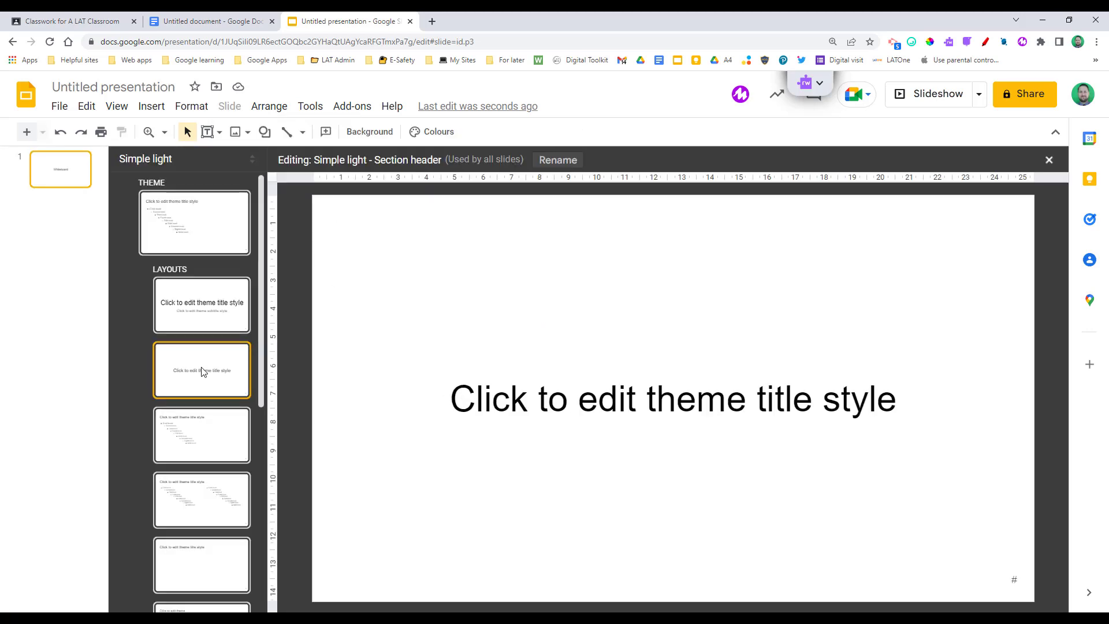
pyautogui.tripleClick(549, 379)
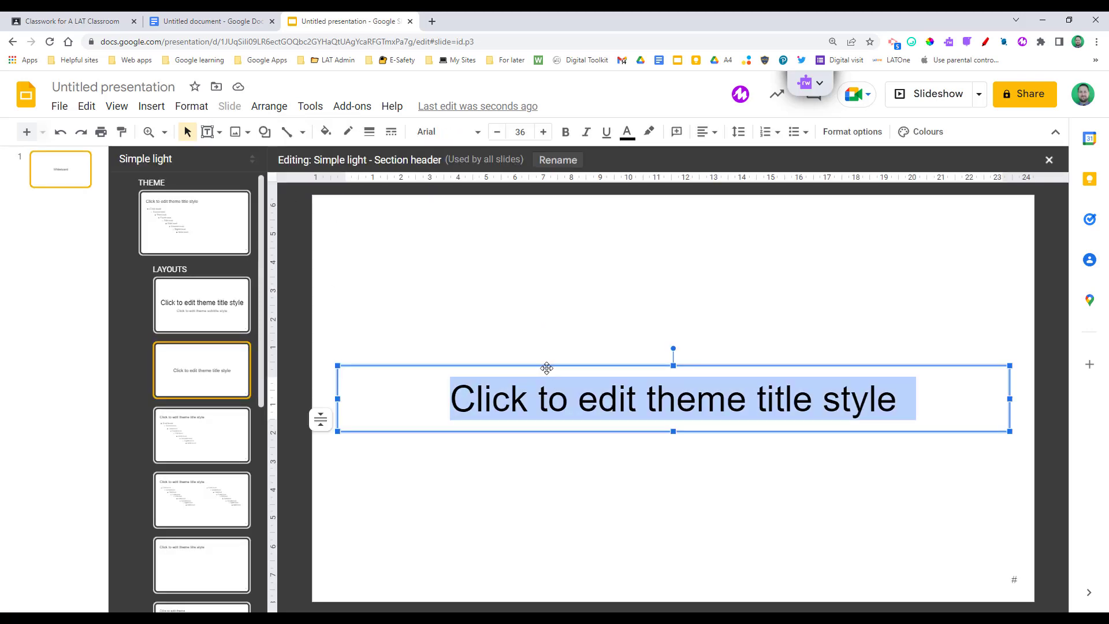
pyautogui.click(547, 365)
pyautogui.click(531, 132)
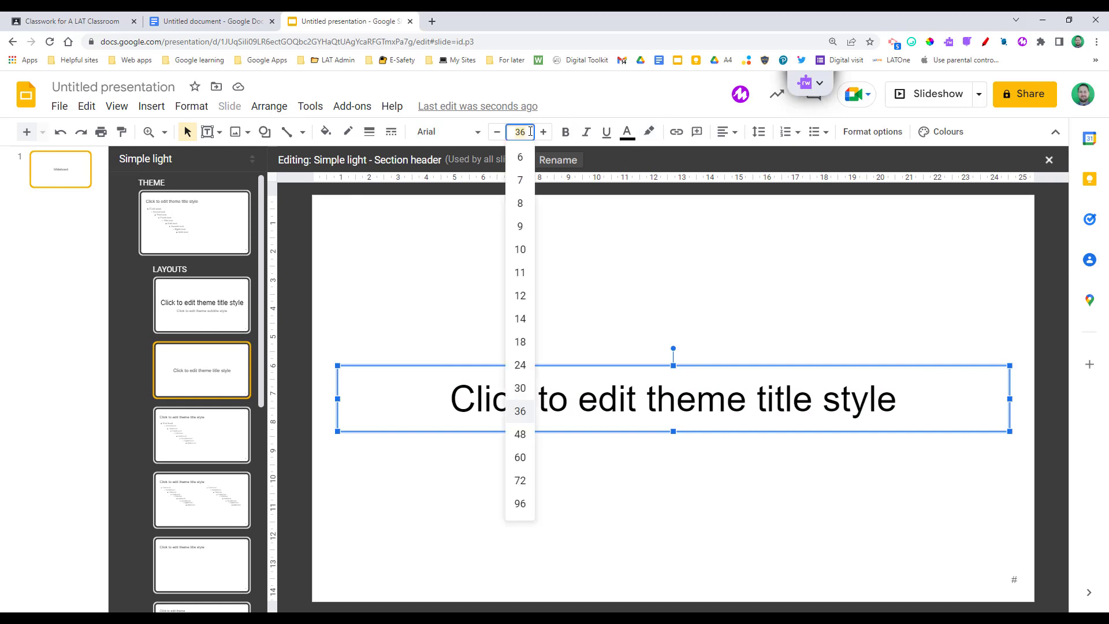
pyautogui.press('Return')
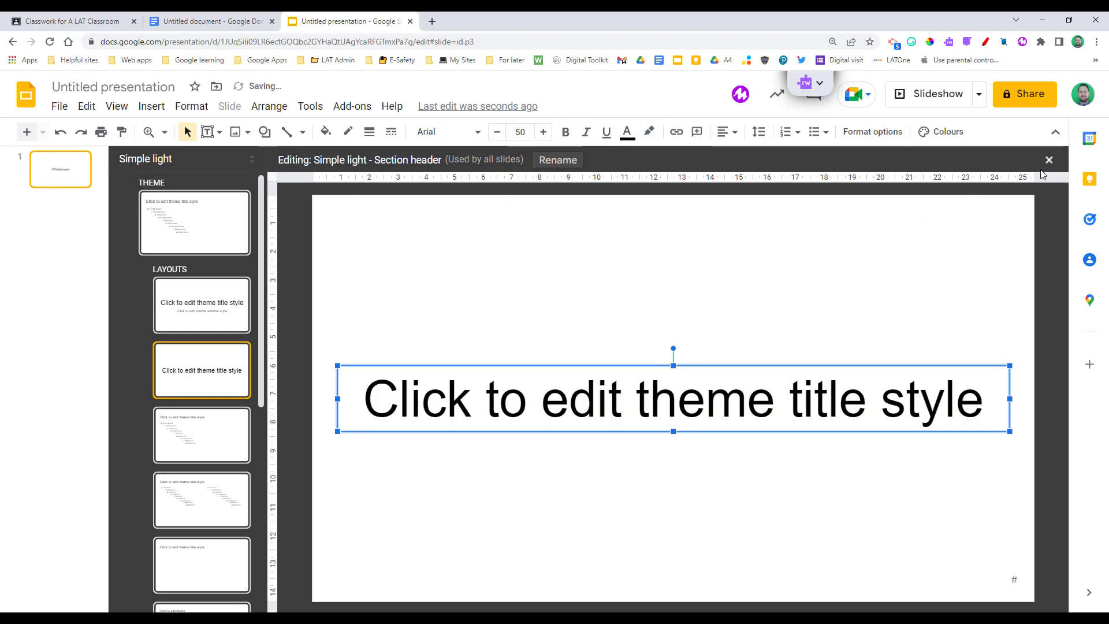
# Close the theme editor, set the Whiteboard title to Lexend size 70, and hide the menus.
pyautogui.click(1049, 160)
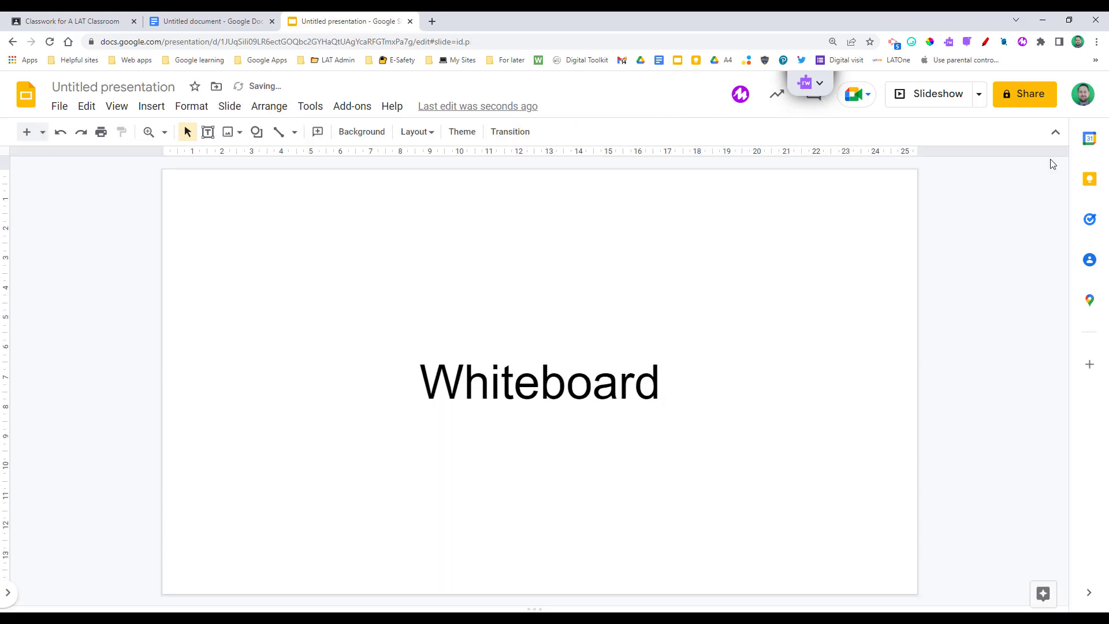
pyautogui.click(528, 354)
pyautogui.click(513, 132)
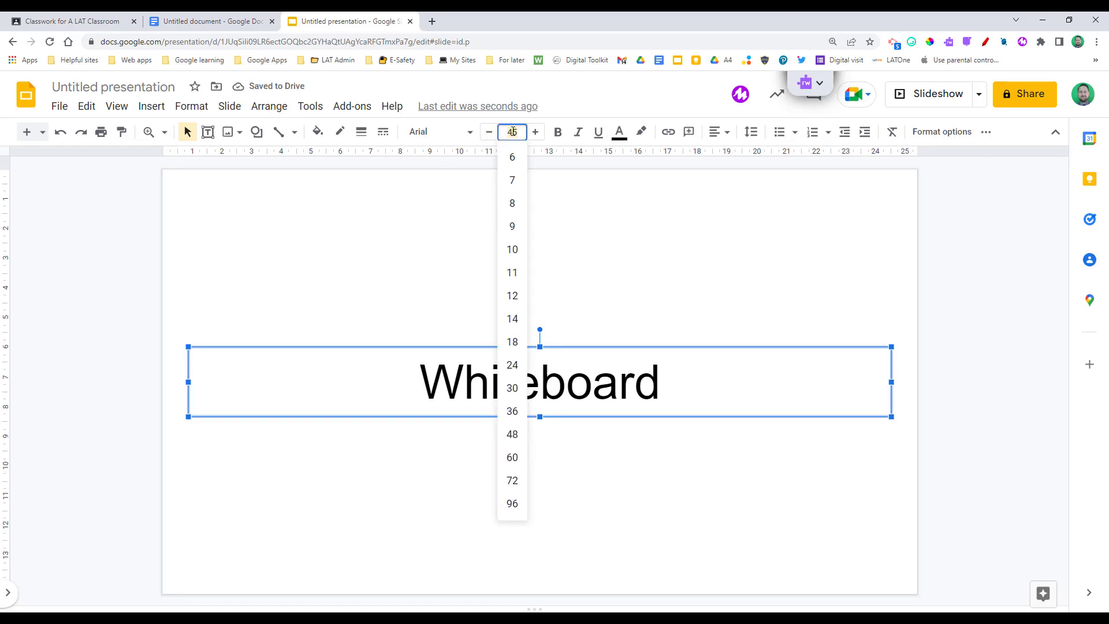
pyautogui.write('70')
pyautogui.press('Return')
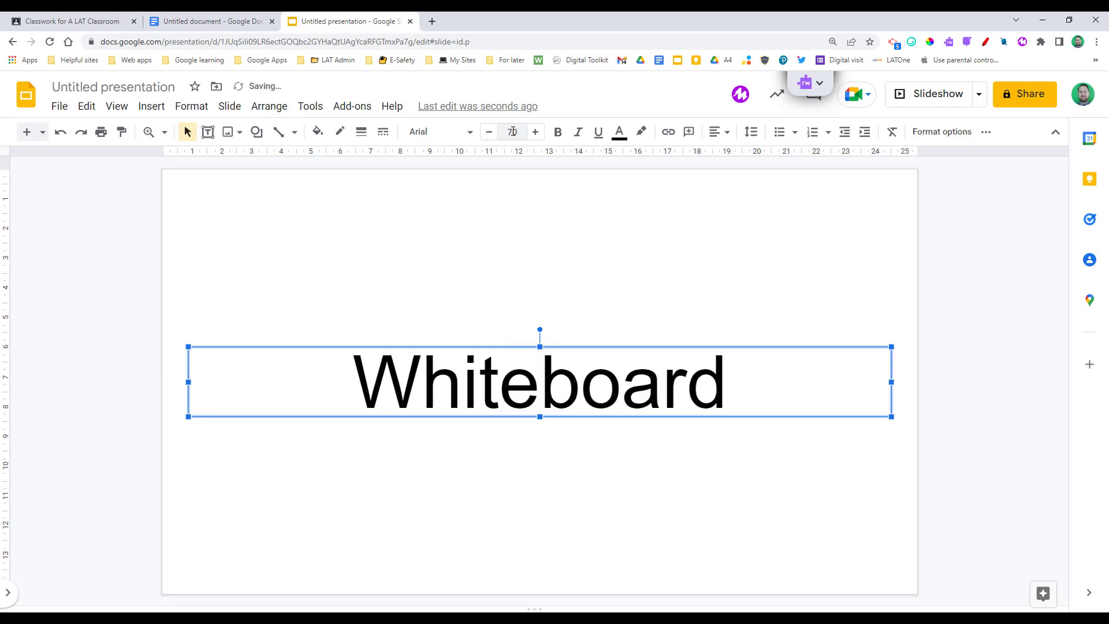
pyautogui.click(442, 132)
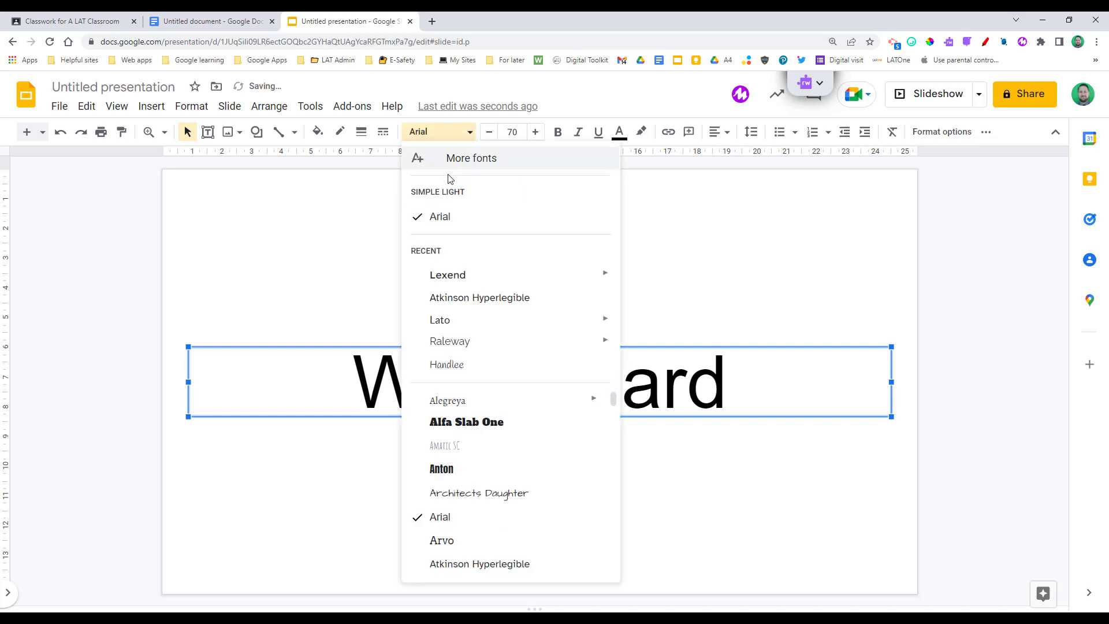
pyautogui.click(460, 274)
pyautogui.click(567, 208)
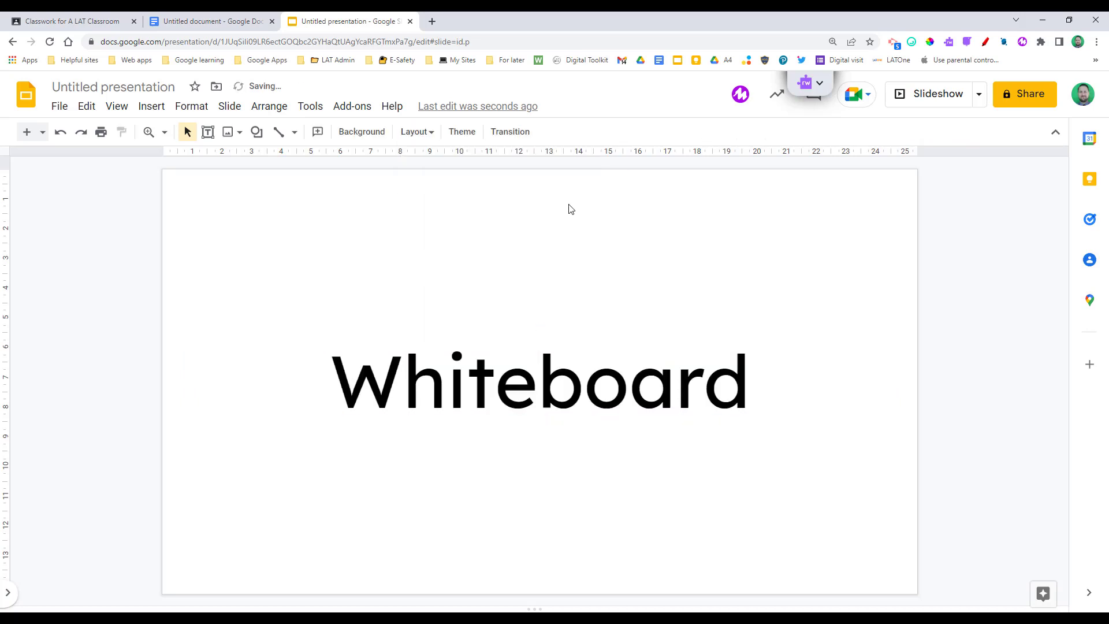
pyautogui.click(1055, 132)
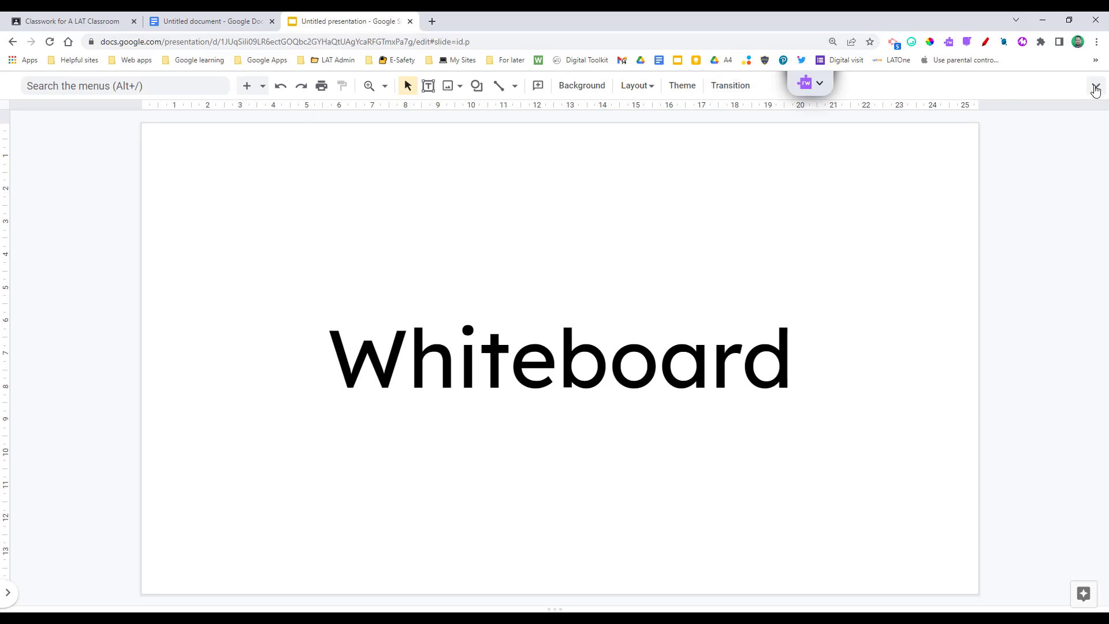
# Rename the presentation to 'Whiteboard template'.
pyautogui.click(1096, 86)
pyautogui.click(127, 84)
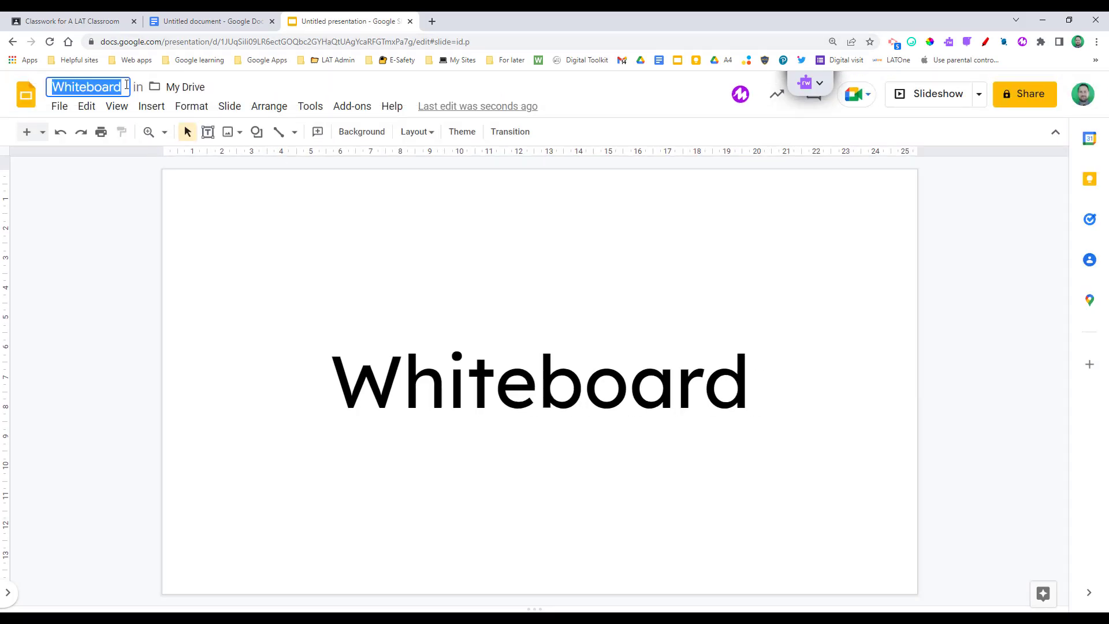
pyautogui.click(127, 85)
pyautogui.write('te')
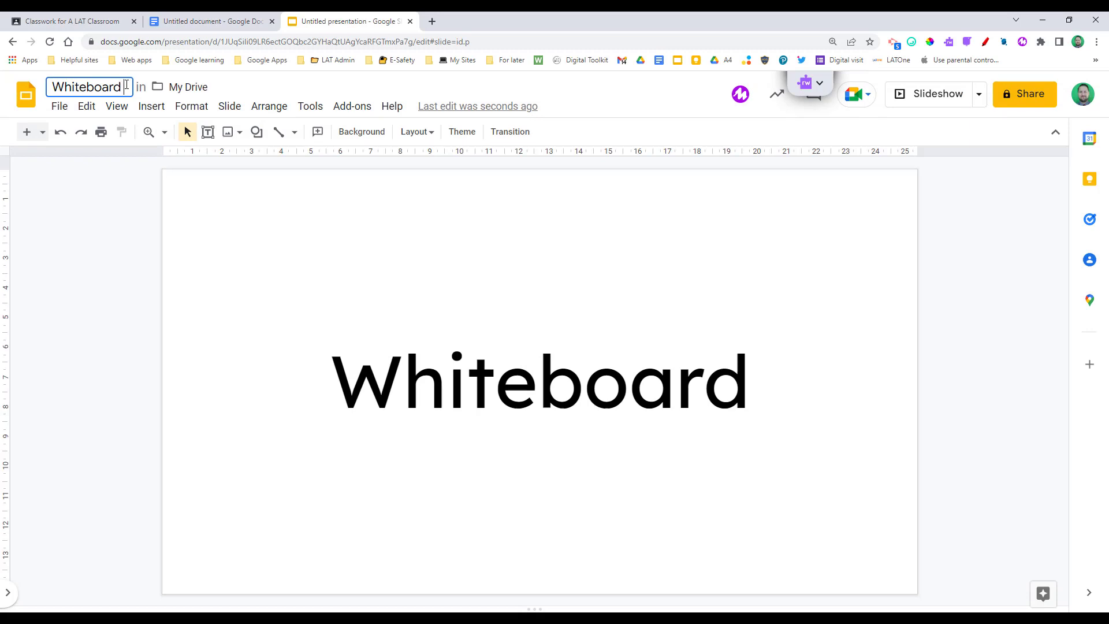
pyautogui.write('mplate')
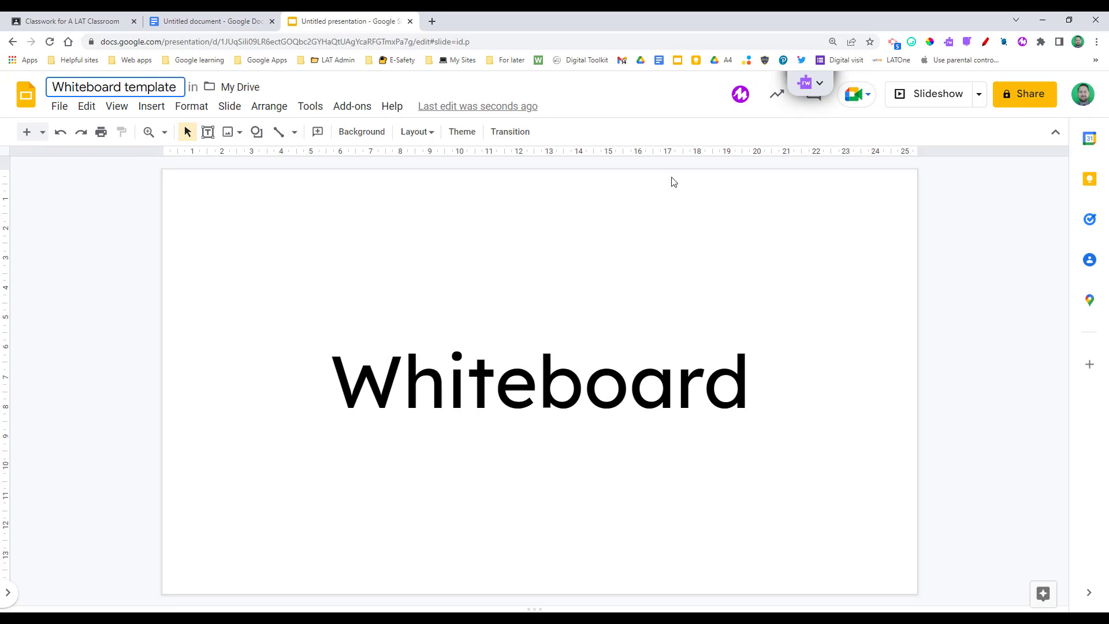
# Bookmark the presentation to the Bookmarks bar and close its tab.
pyautogui.click(870, 42)
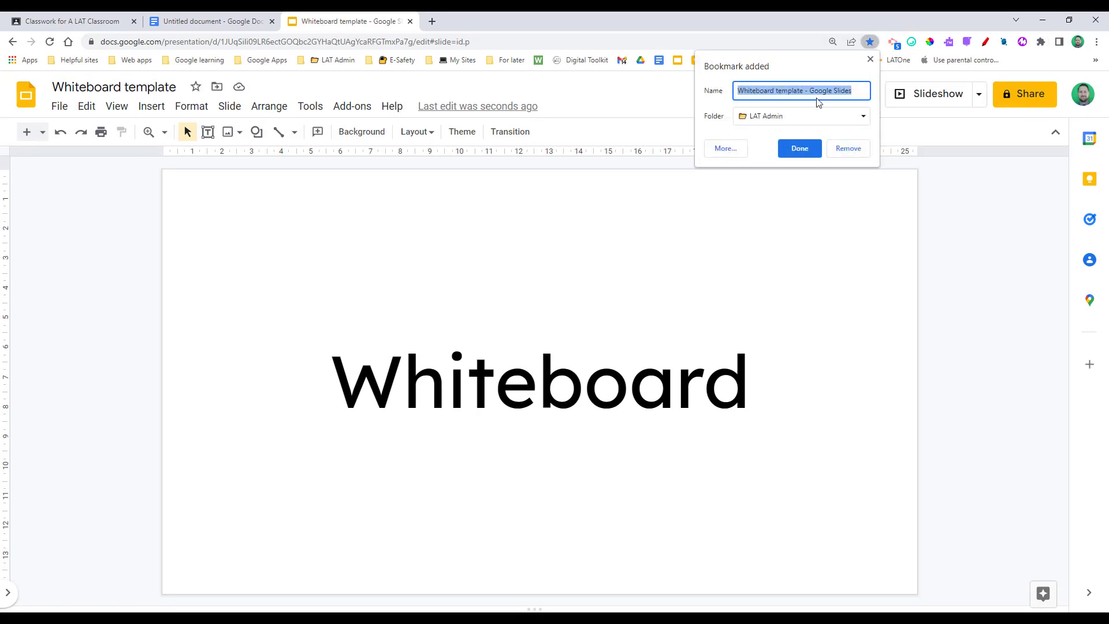
pyautogui.click(784, 118)
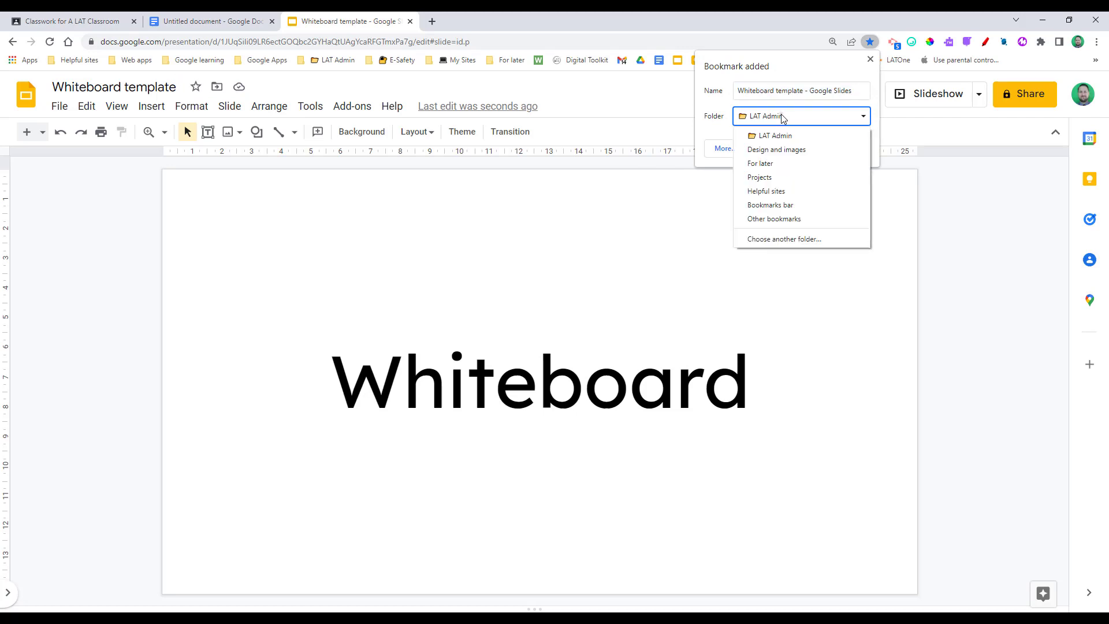
pyautogui.click(780, 205)
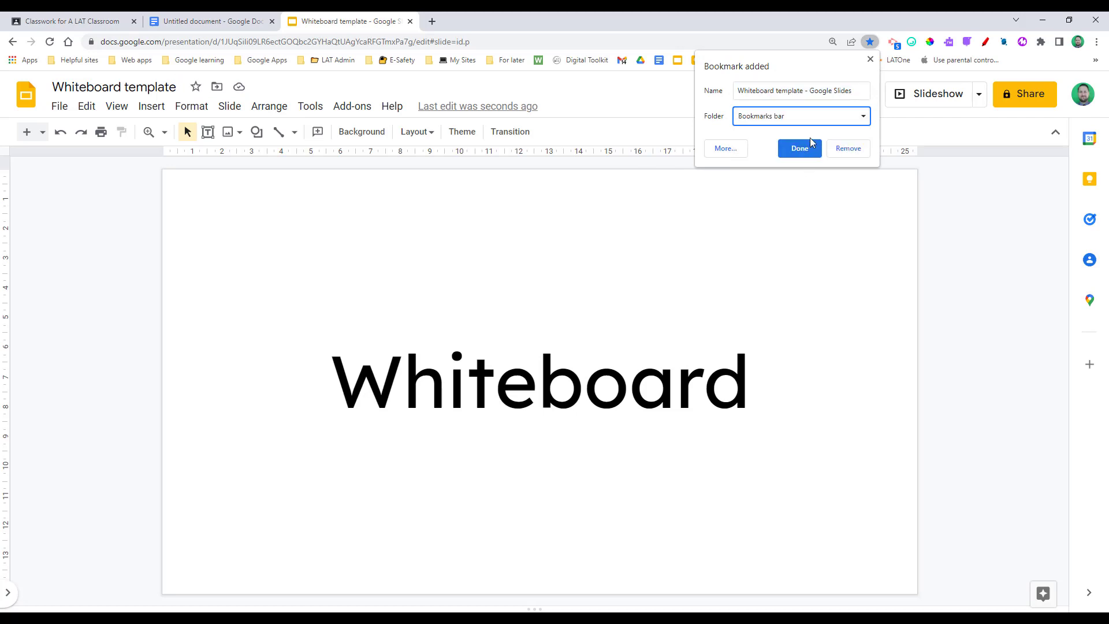
pyautogui.click(799, 149)
pyautogui.hotkey('ctrl', 'w')
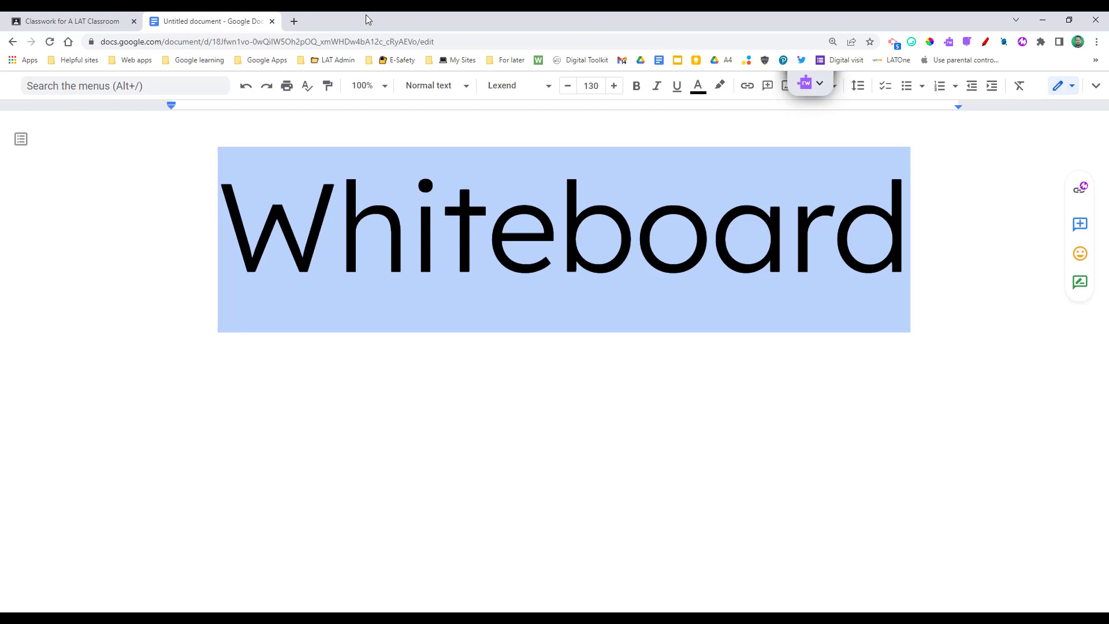
# Reopen Whiteboard template from the bookmarks overflow and delete the Whiteboard title text.
pyautogui.click(1096, 61)
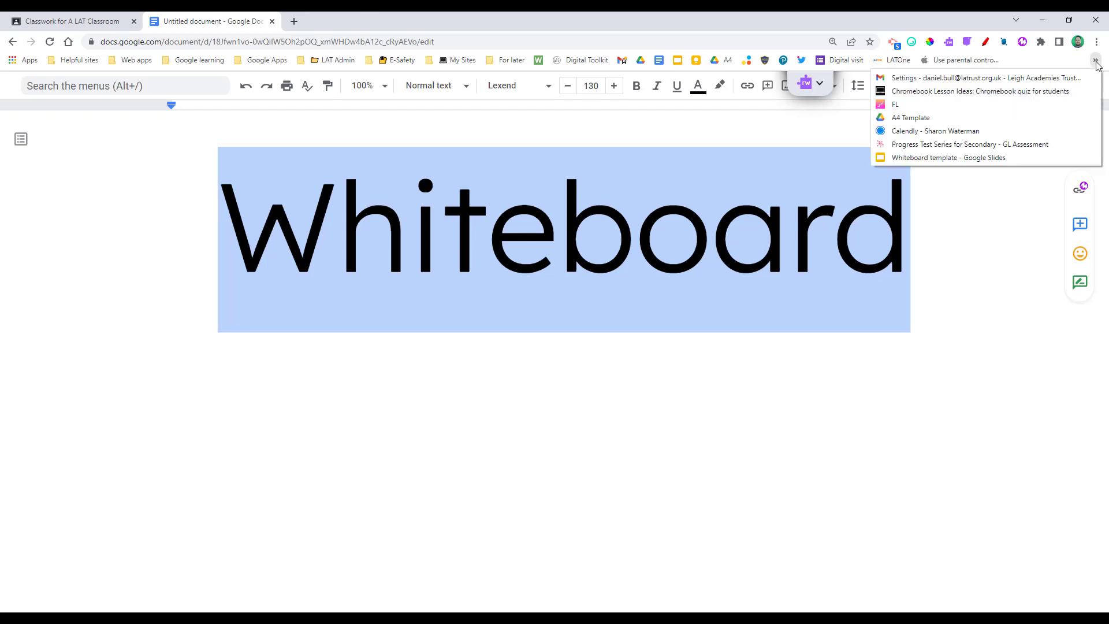
pyautogui.click(971, 158)
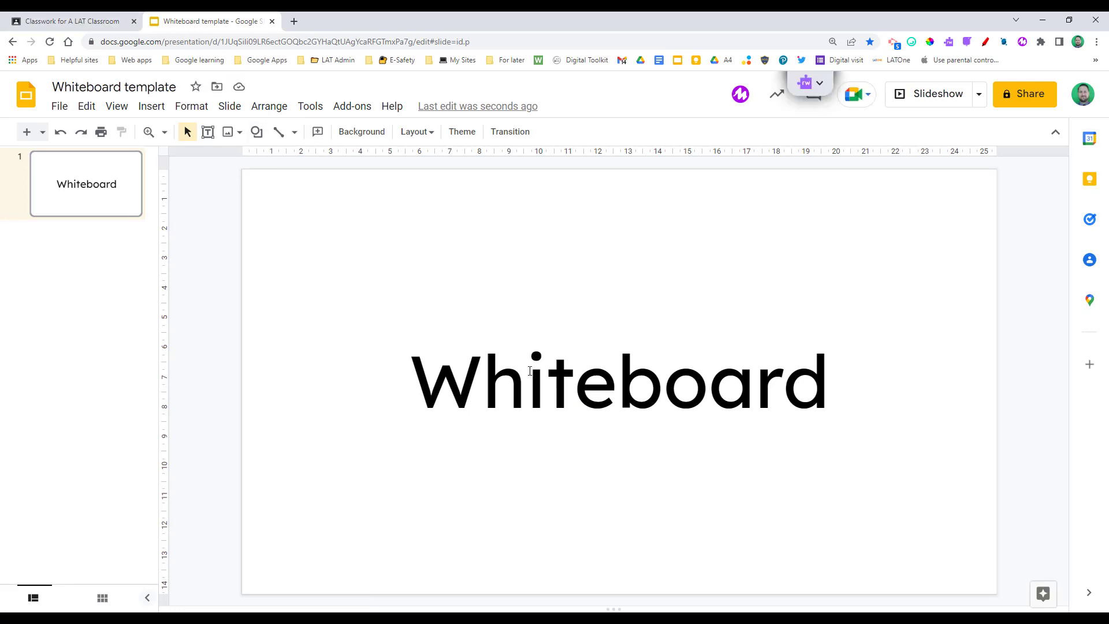
pyautogui.click(575, 404)
pyautogui.tripleClick(574, 398)
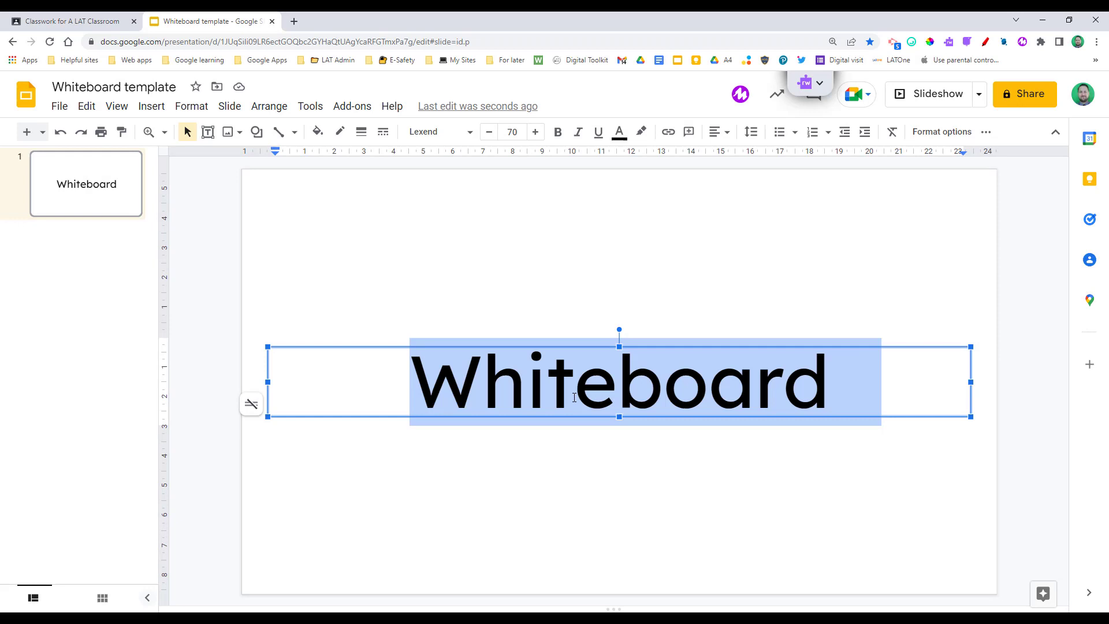
pyautogui.press('BackSpace')
pyautogui.click(588, 516)
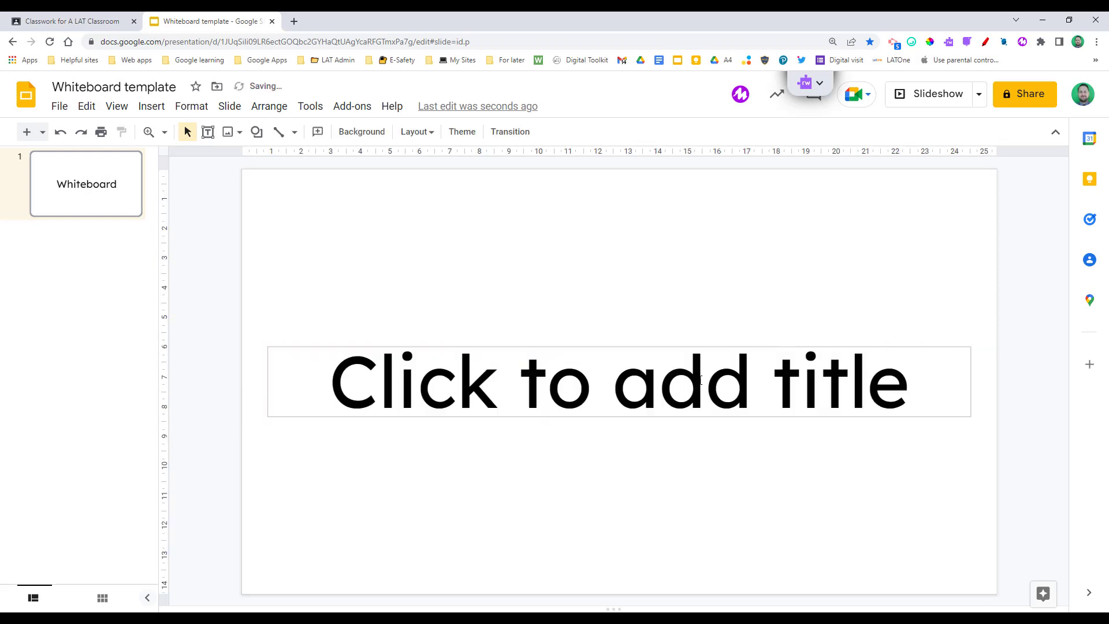
# On the 'Our class digital whiteboard' draft, set points to Unmarked and open the Drive picker.
pyautogui.click(86, 22)
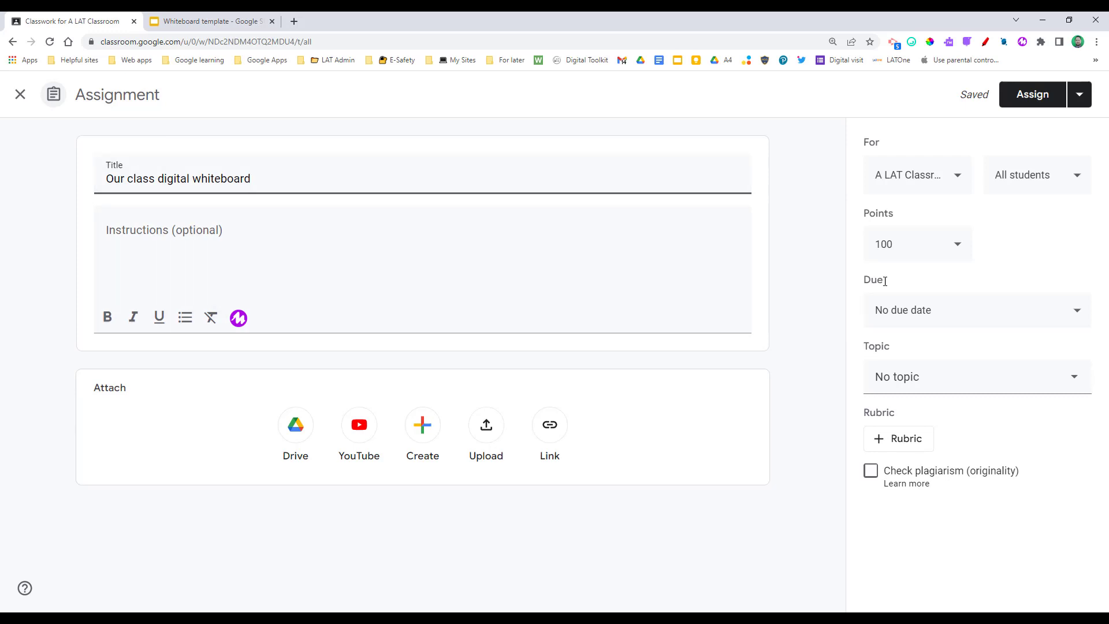
pyautogui.click(954, 244)
pyautogui.click(911, 291)
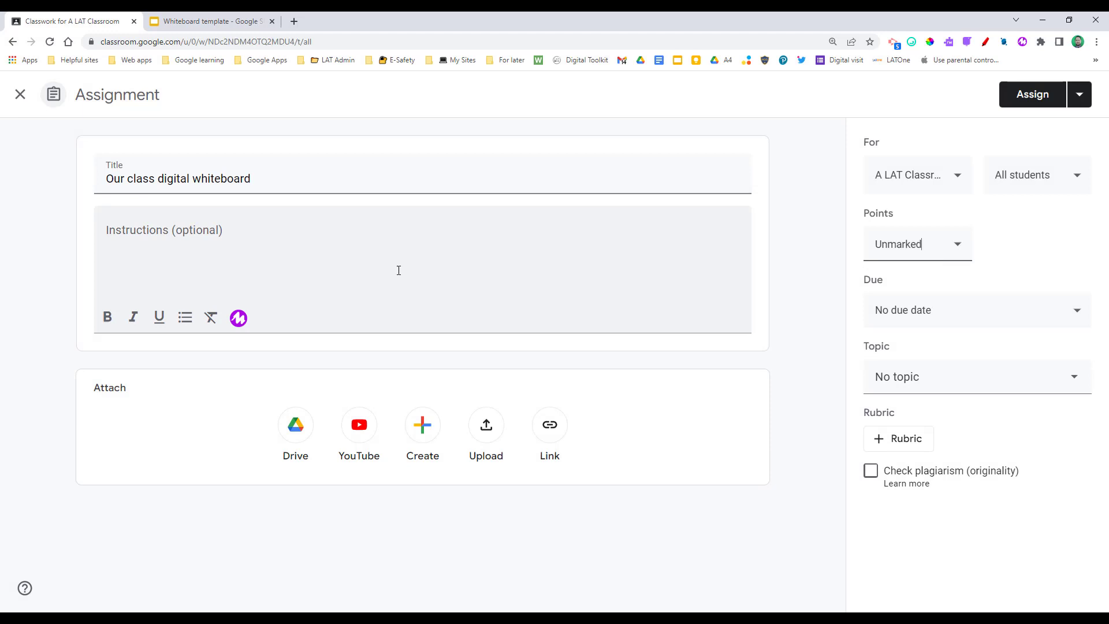
pyautogui.click(299, 425)
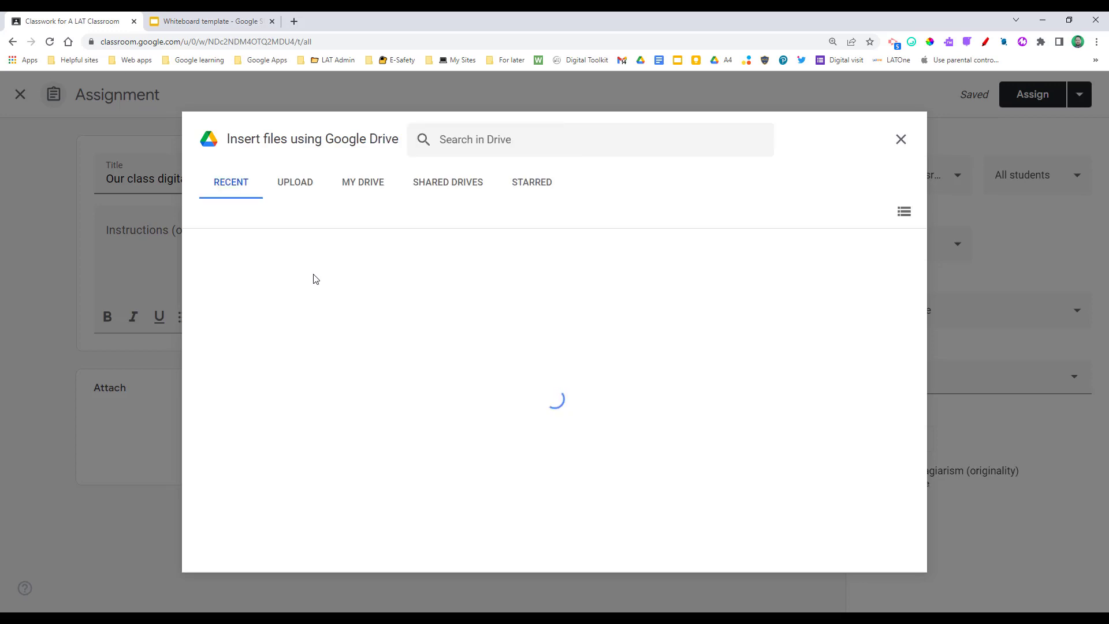
# Insert Whiteboard template from Drive, set to Make a copy for each student.
pyautogui.click(272, 322)
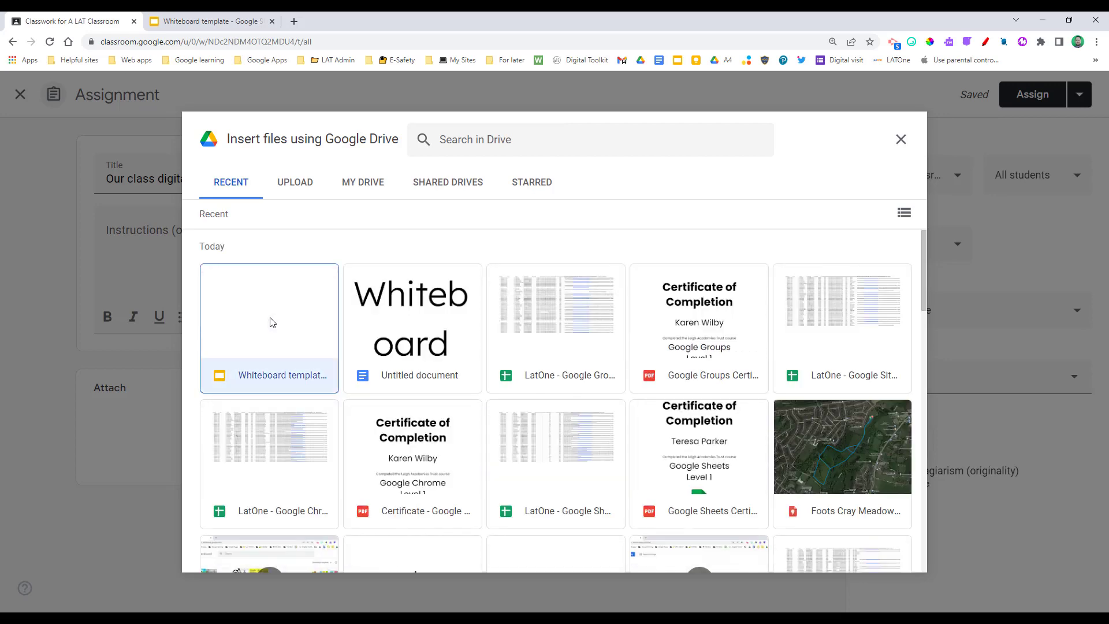
pyautogui.click(887, 554)
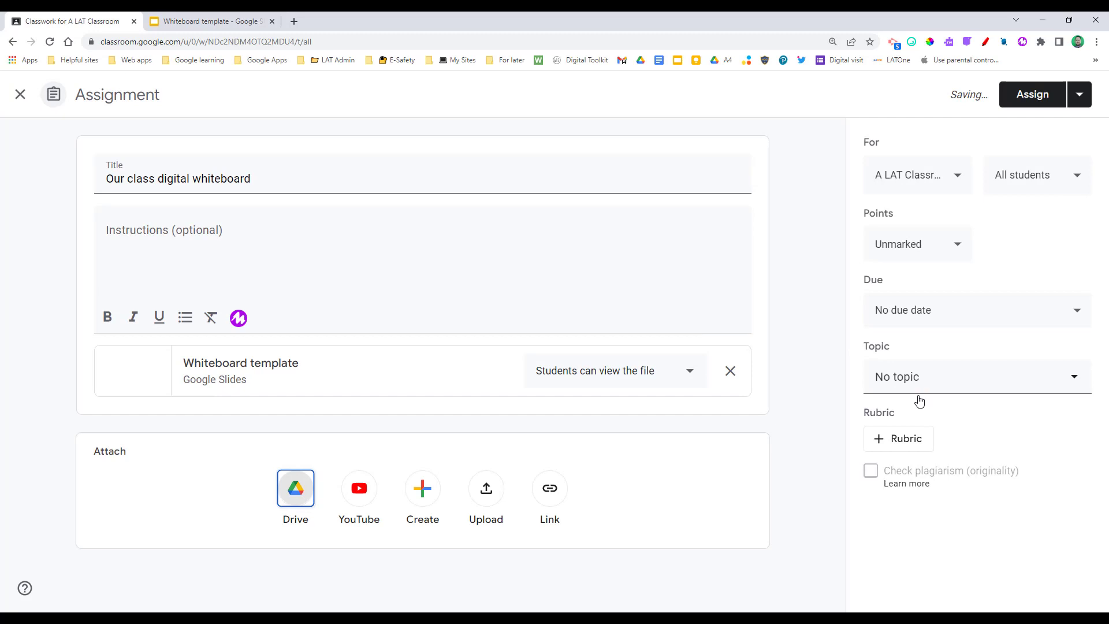
pyautogui.click(624, 383)
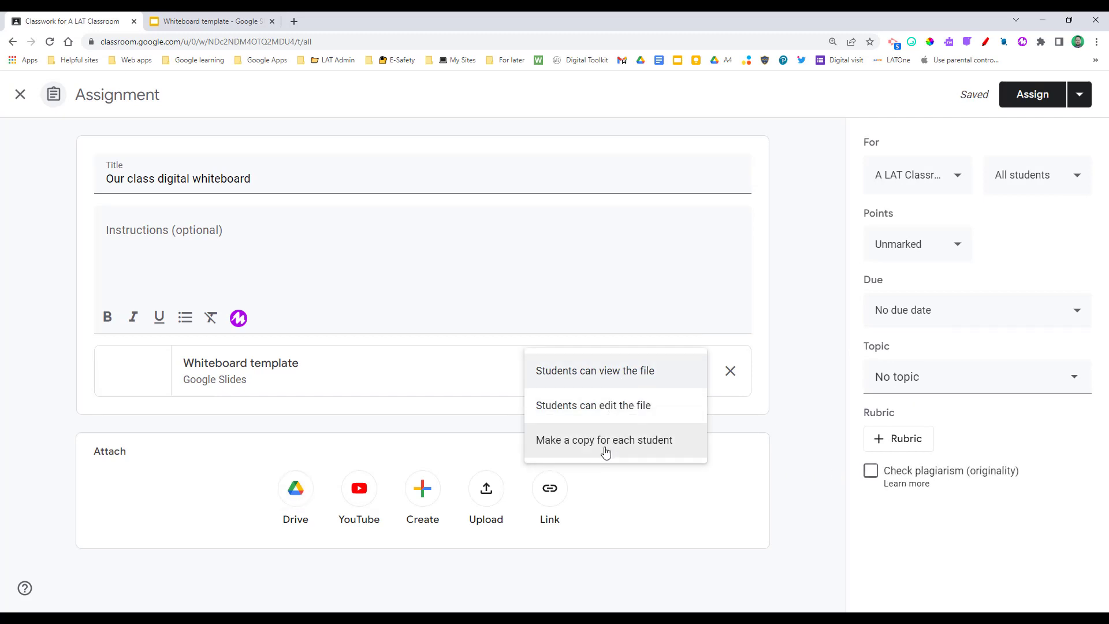
pyautogui.click(603, 445)
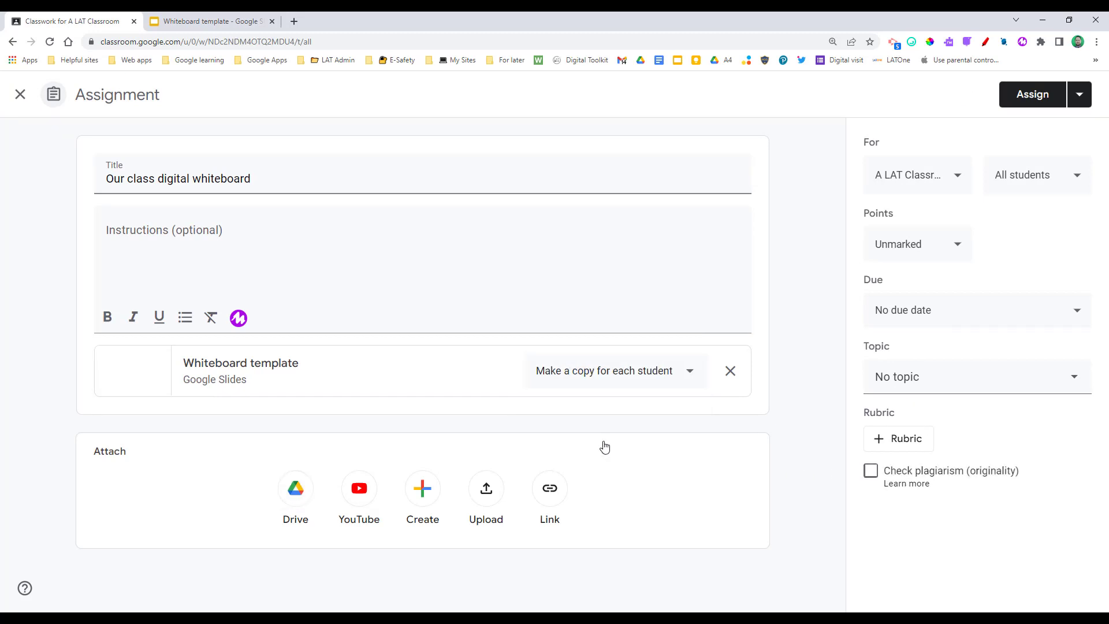
# Set the topic to Resources and assign it.
pyautogui.click(961, 379)
pyautogui.click(921, 557)
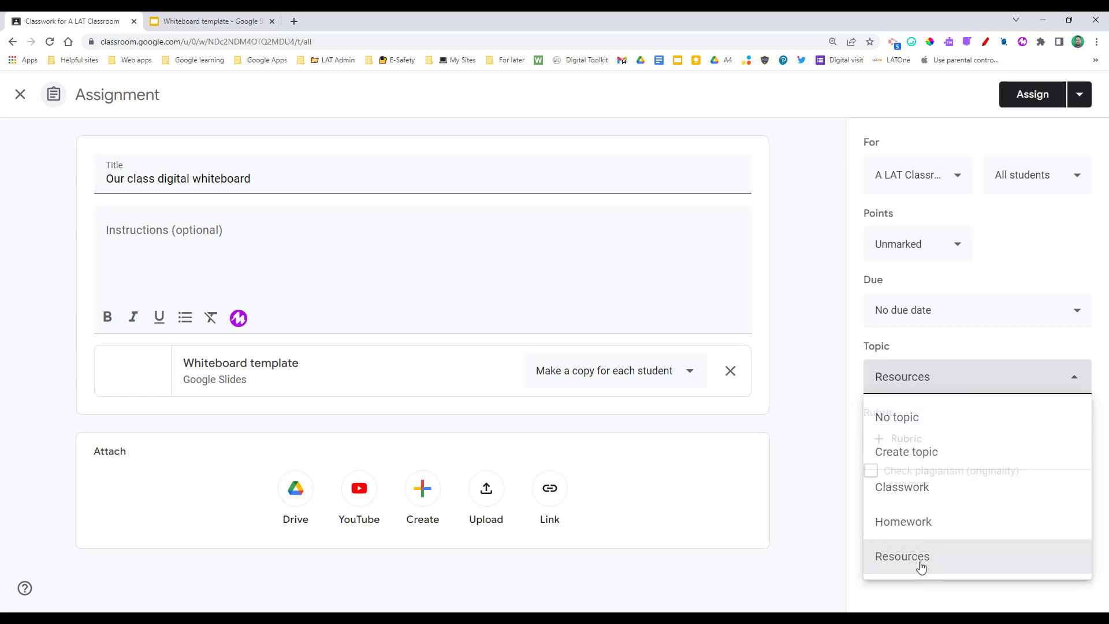
pyautogui.click(1048, 94)
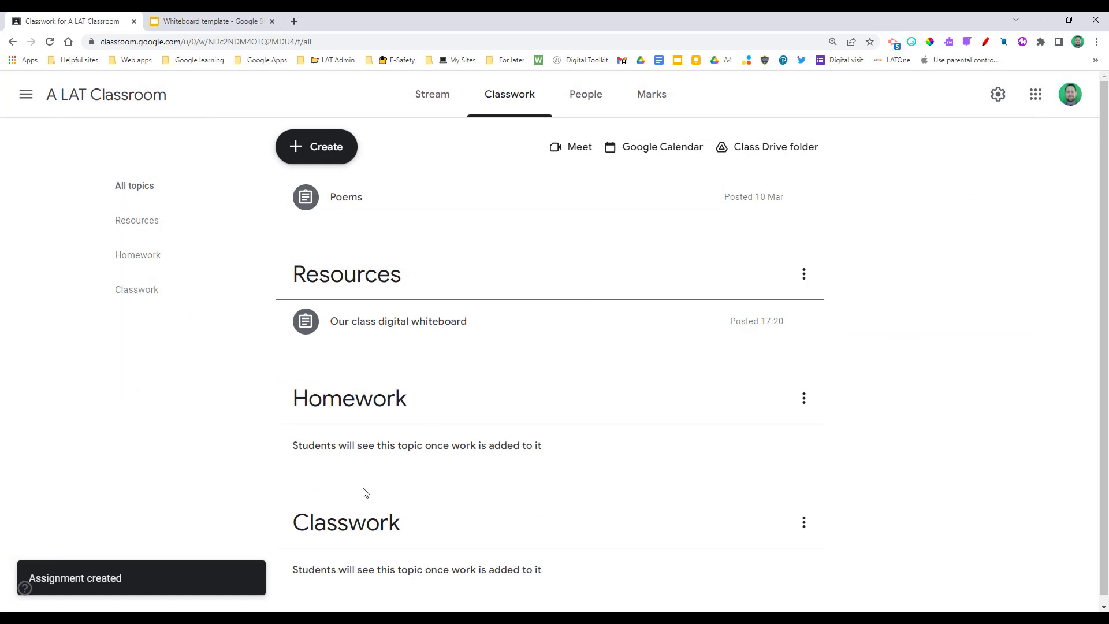
# Open the Our class digital whiteboard assignment's student work to see a student's copy reading 'Another word'.
pyautogui.click(406, 330)
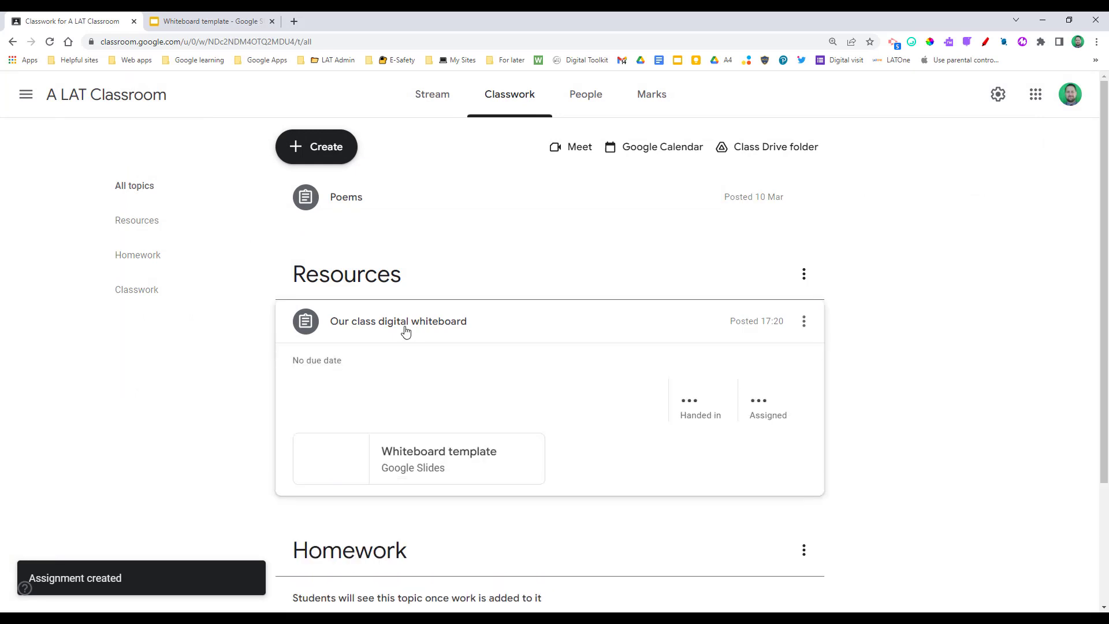
pyautogui.click(331, 518)
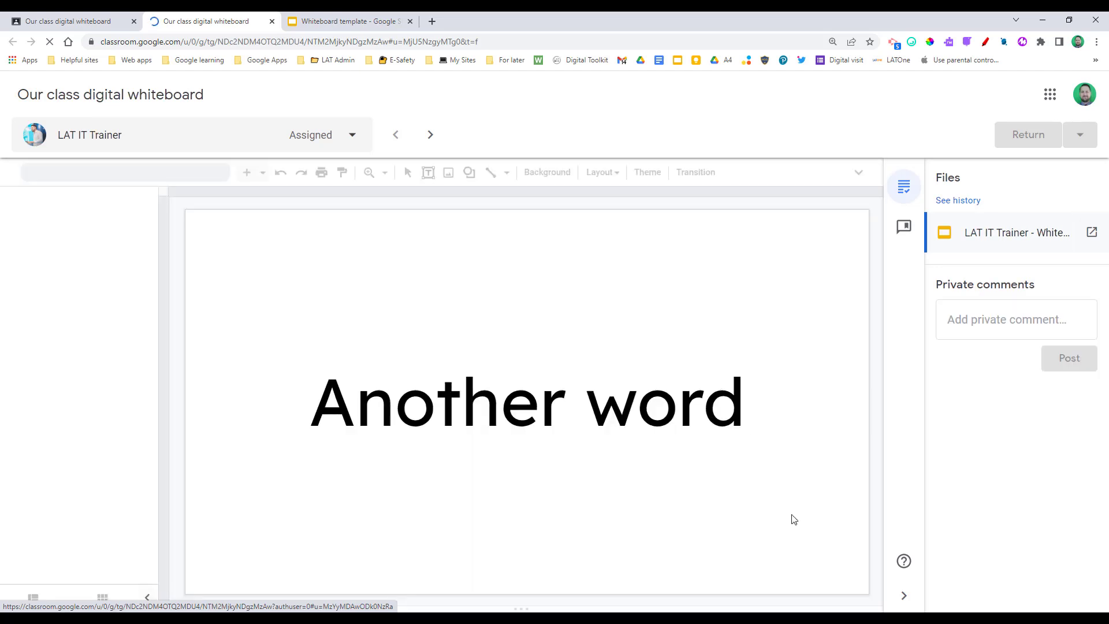
# Hide the Files panel and switch the grading view to the second student's whiteboard copy.
pyautogui.click(904, 595)
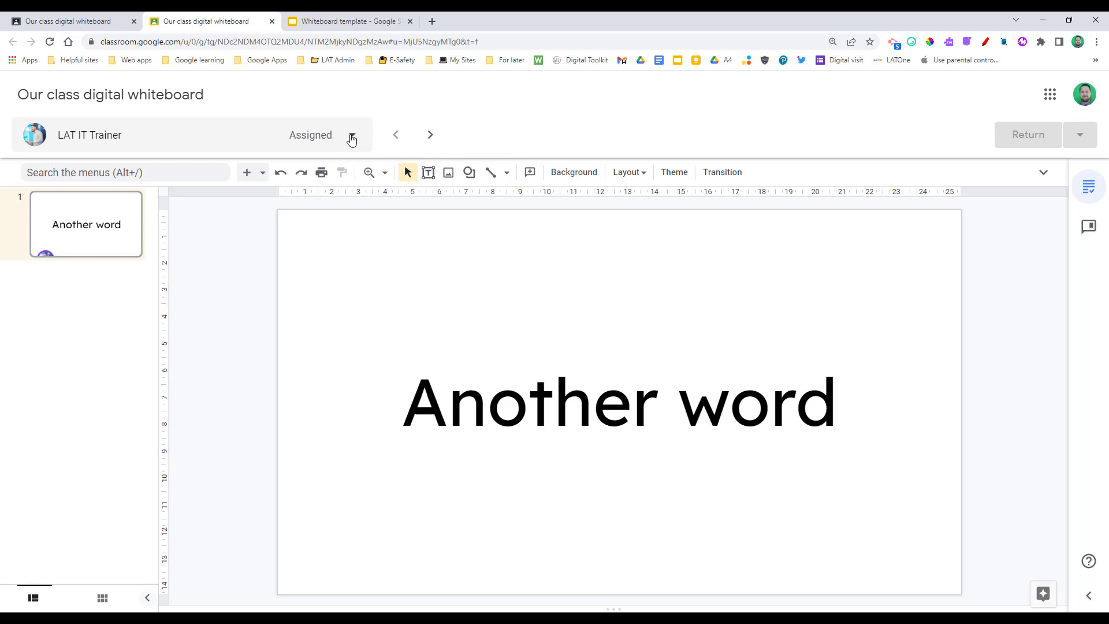
pyautogui.click(352, 139)
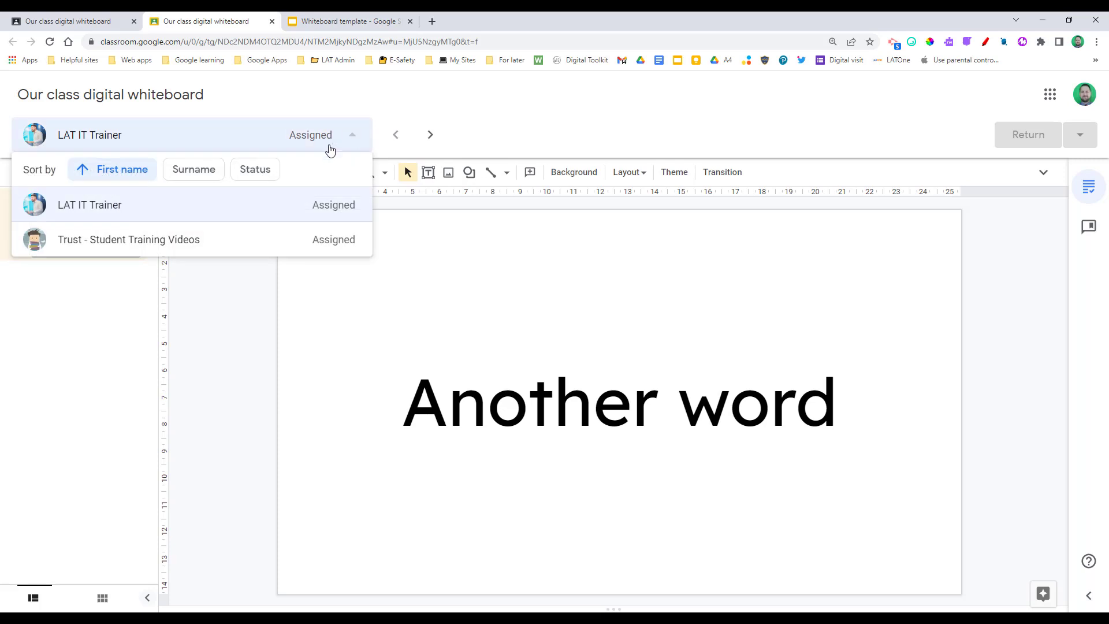
pyautogui.click(186, 244)
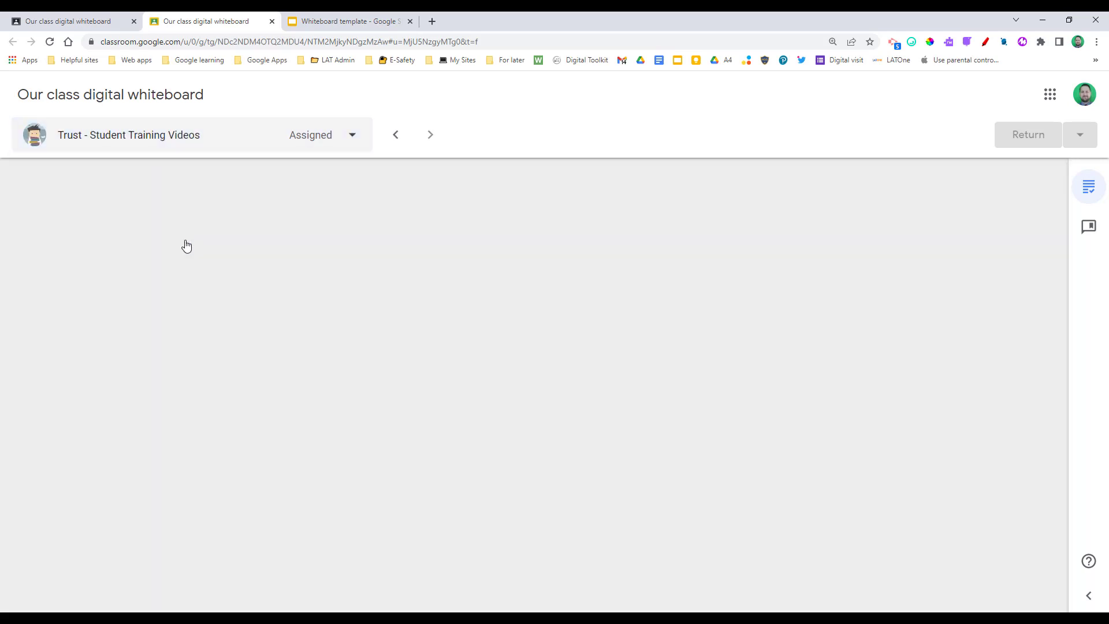